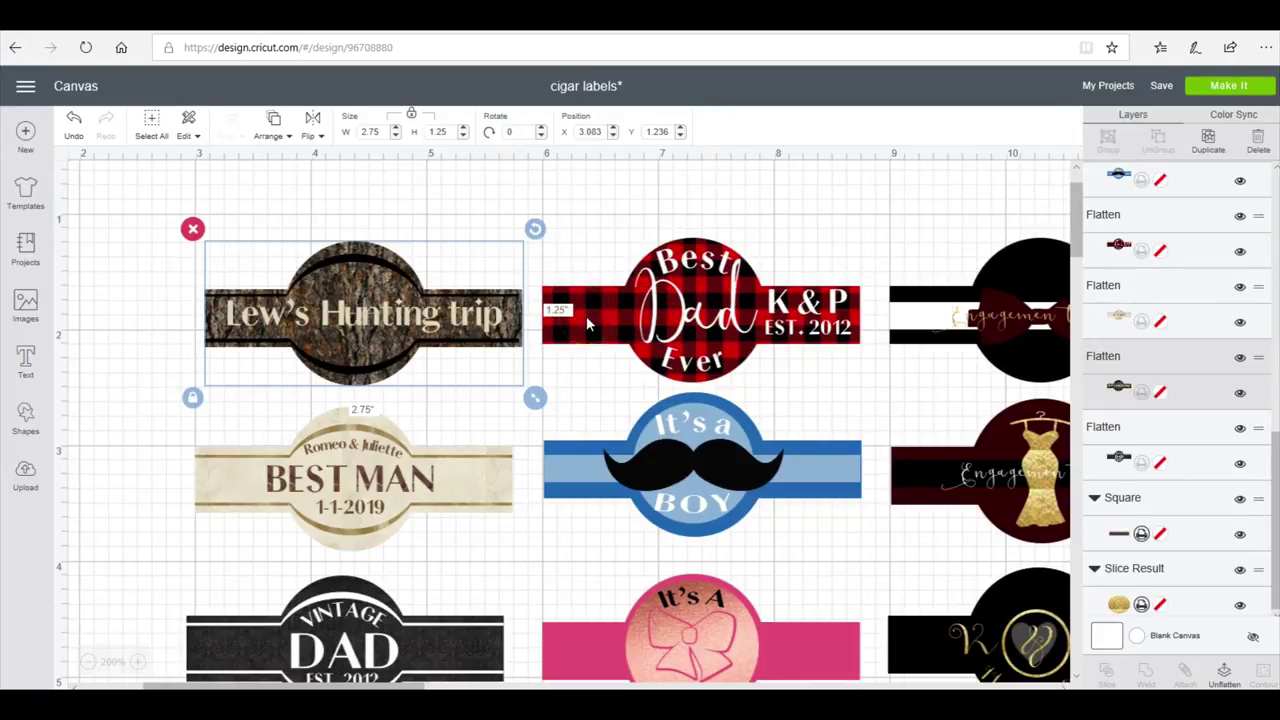
Select and inspect the Best Dad Ever example label.
click(589, 316)
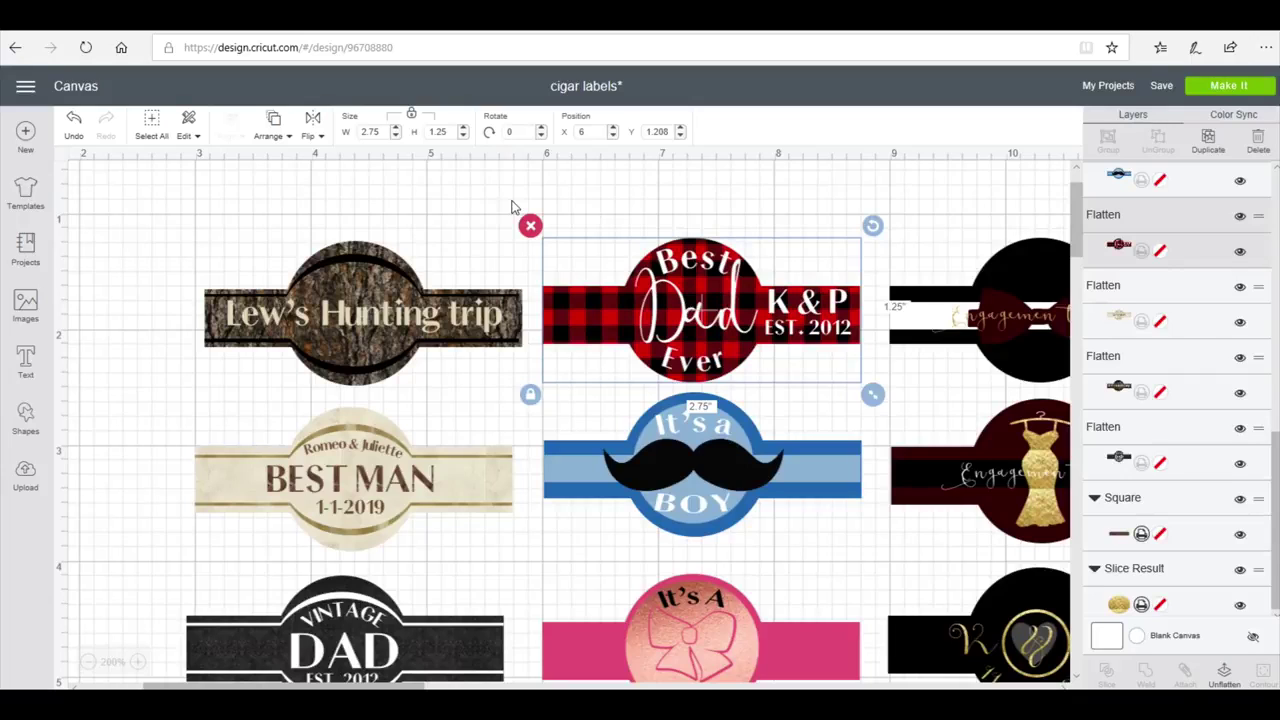
scroll(530, 240, down, 4)
scroll(729, 417, up, 2)
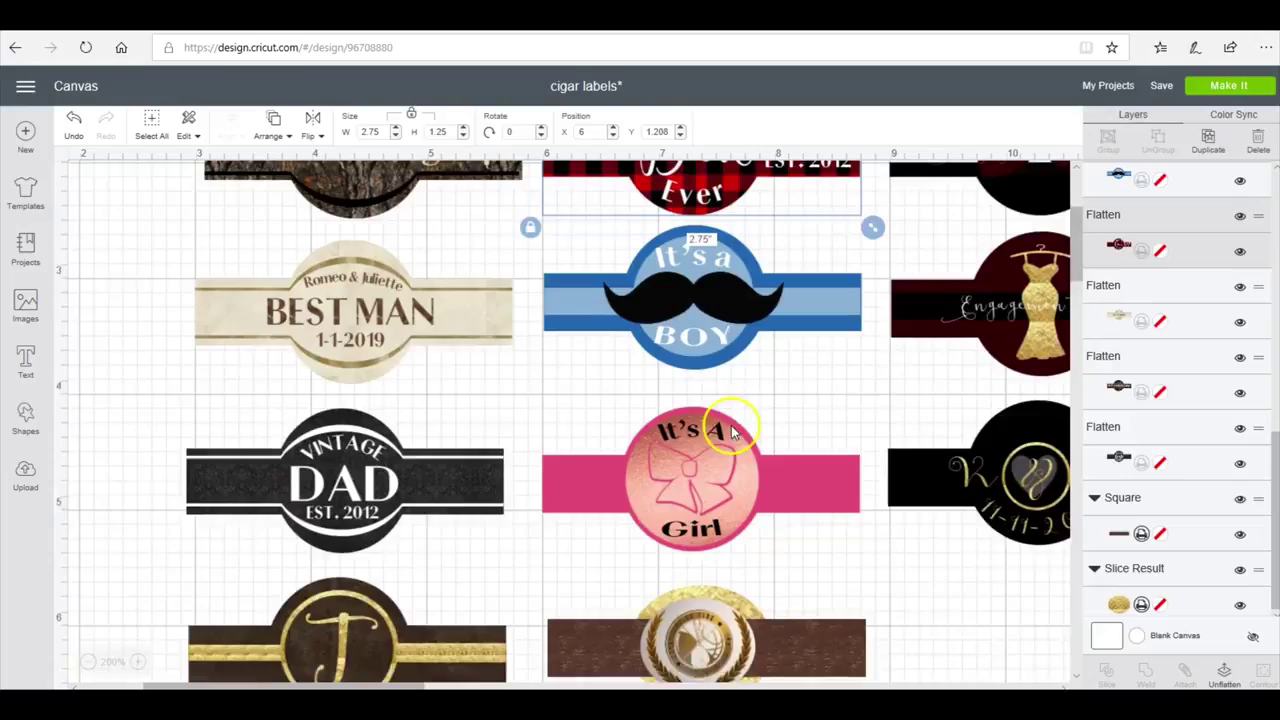
scroll(729, 430, up, 3)
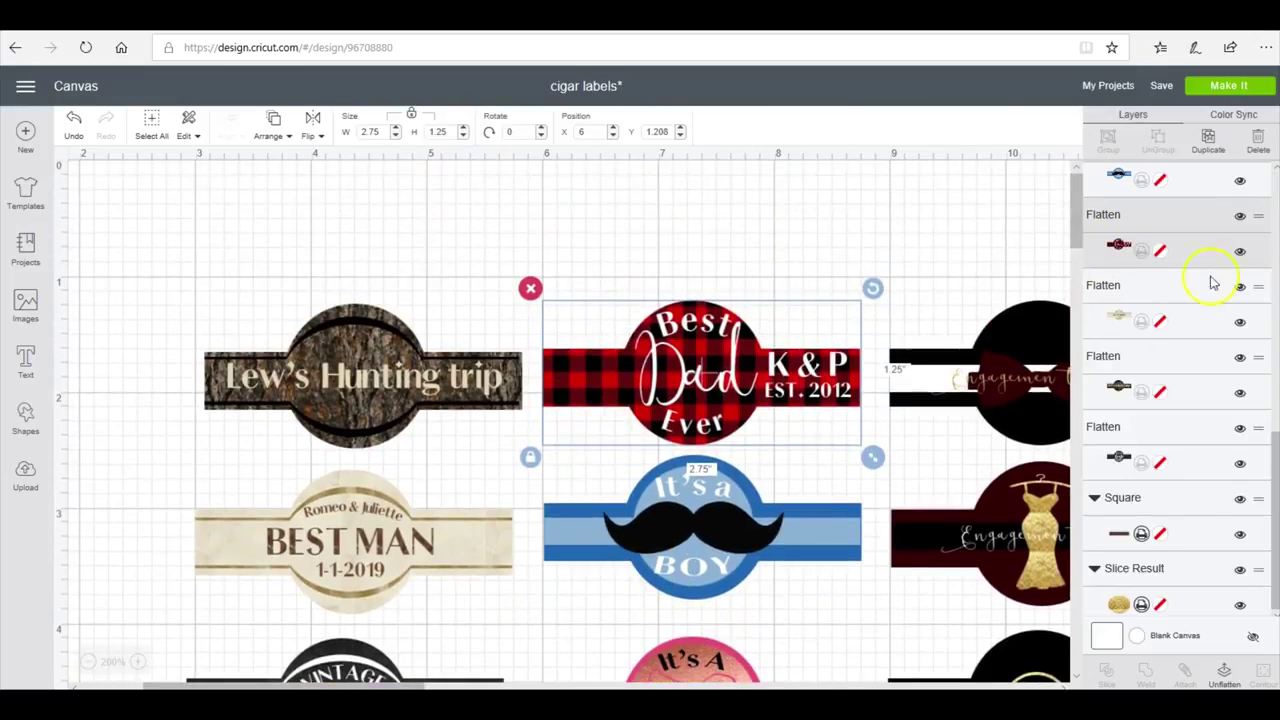
drag(417, 685, 463, 685)
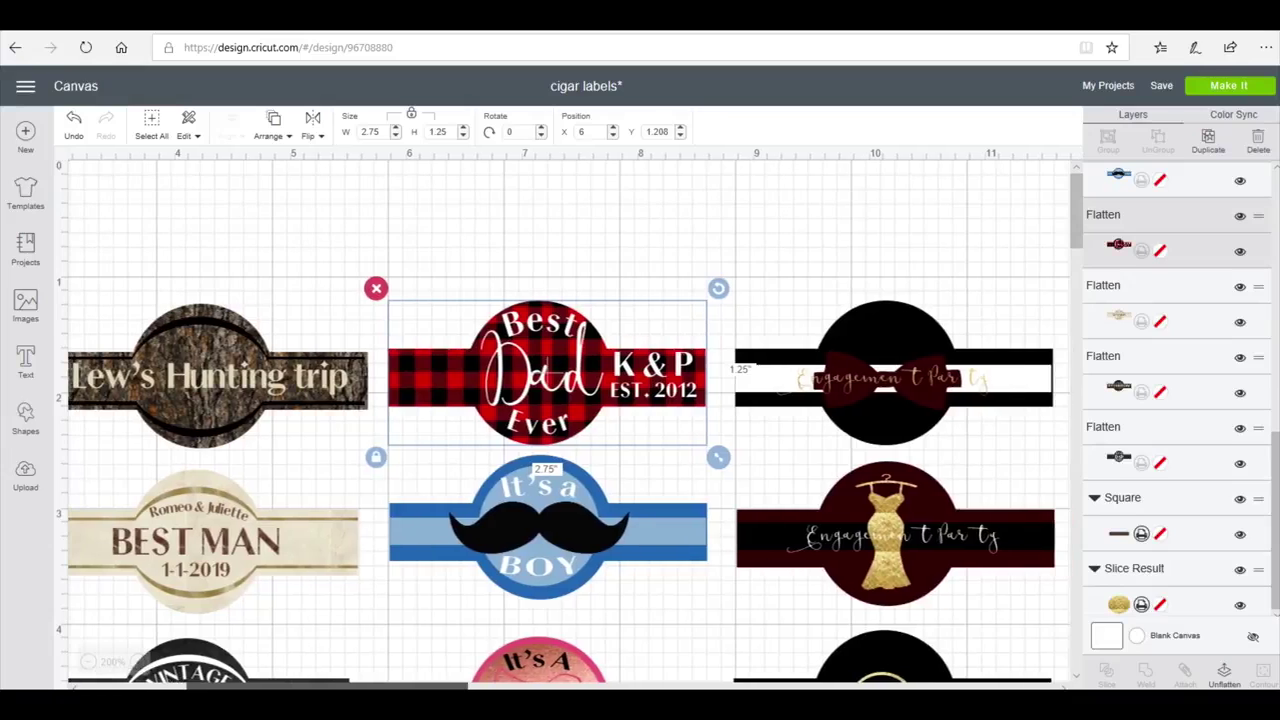
scroll(566, 430, down, 2)
scroll(566, 440, down, 5)
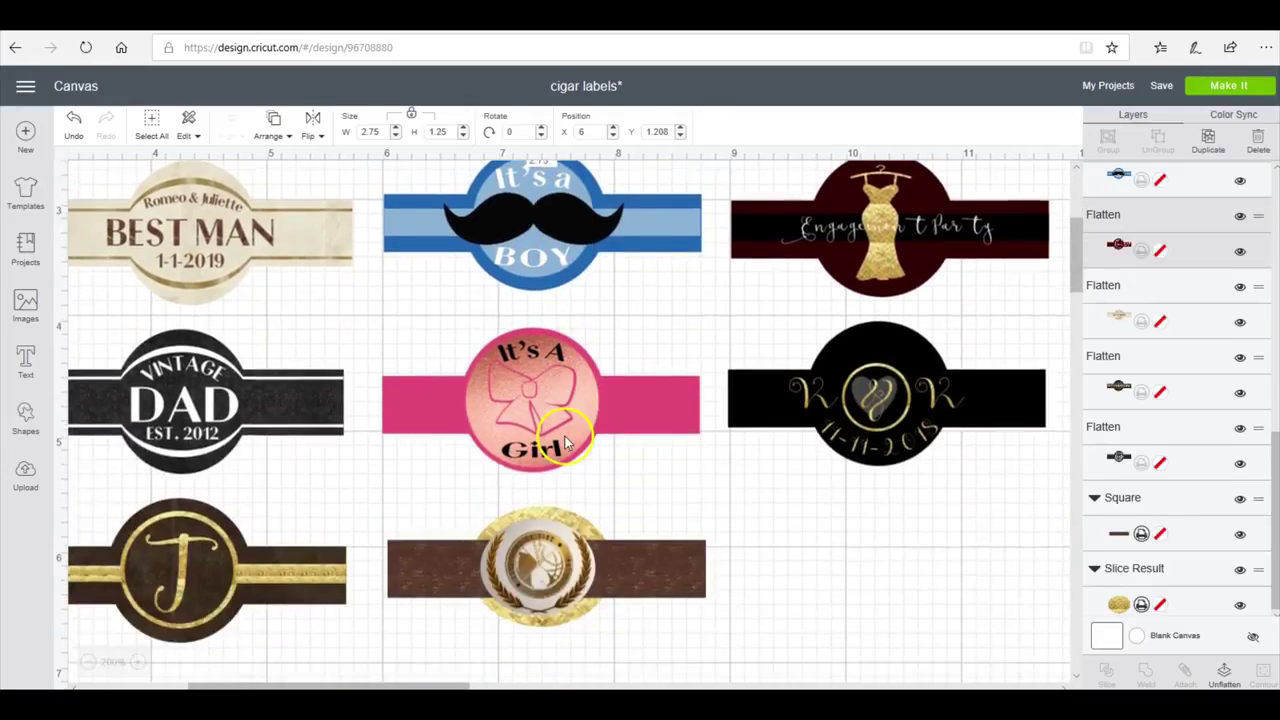
scroll(790, 500, up, 4)
scroll(926, 425, up, 3)
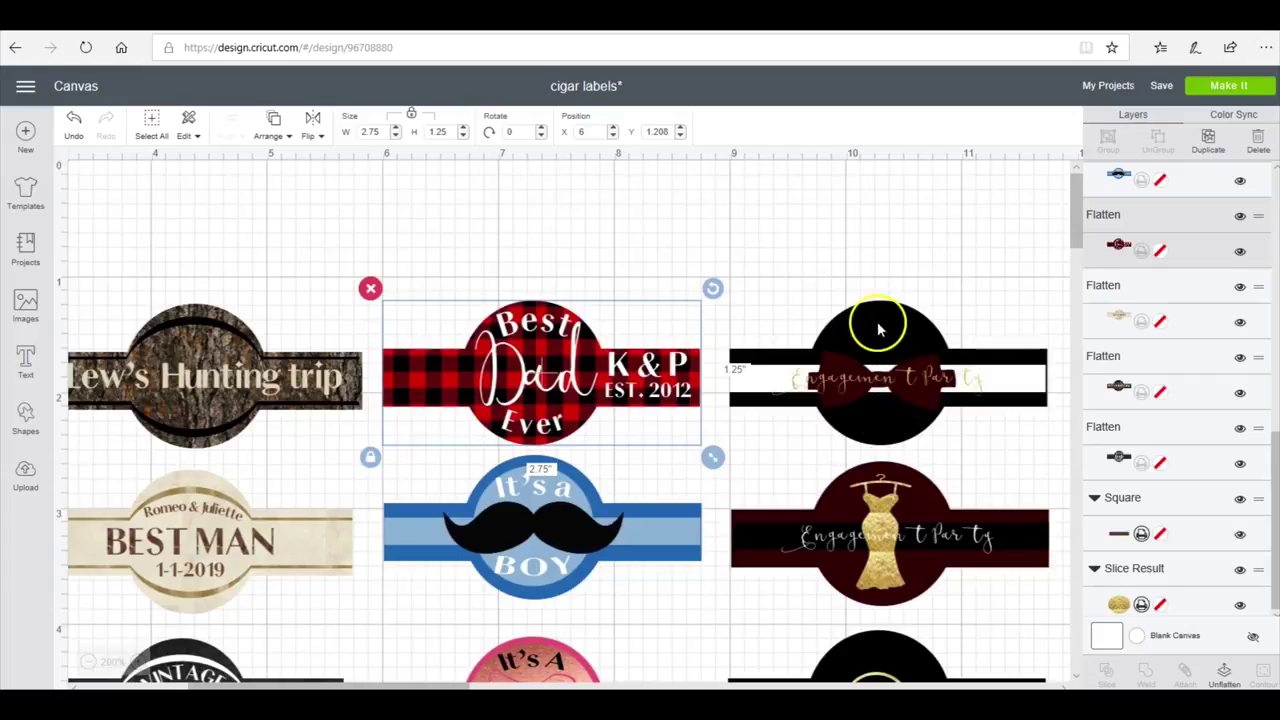
Inspect the Engagement Party label, the gold emblem on the brown label, and the Hunting trip label.
click(882, 410)
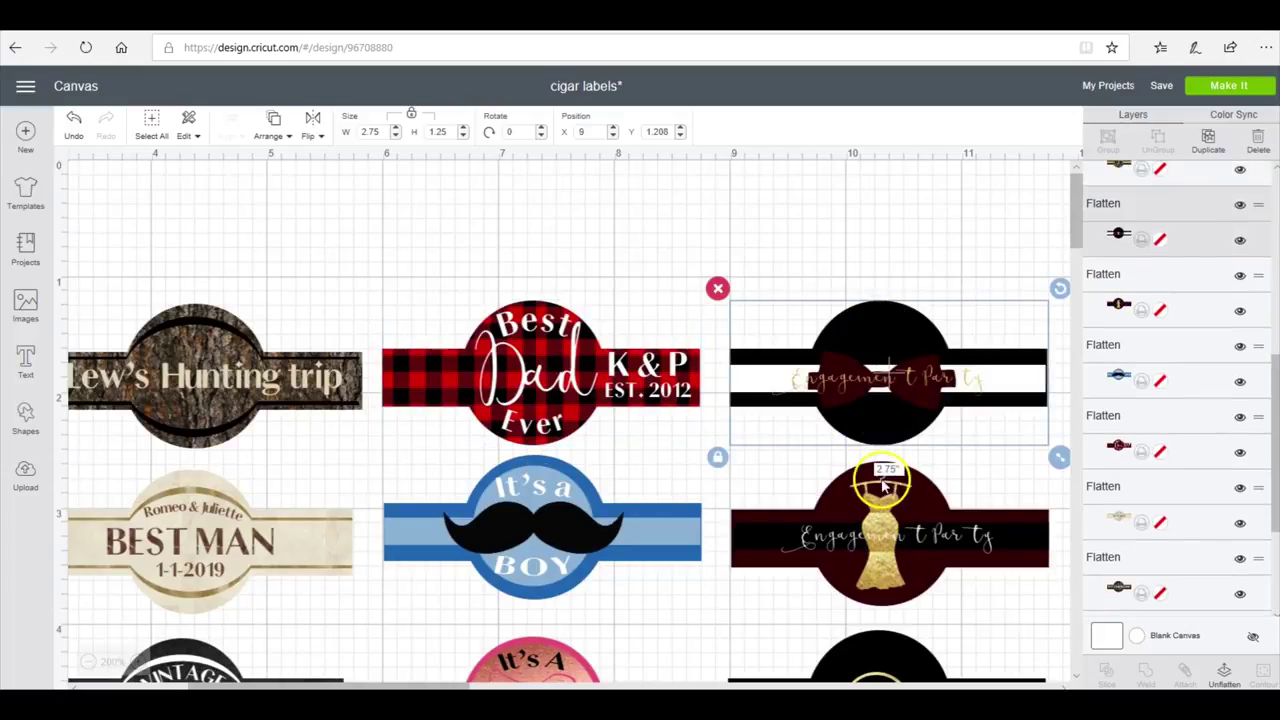
scroll(860, 500, down, 5)
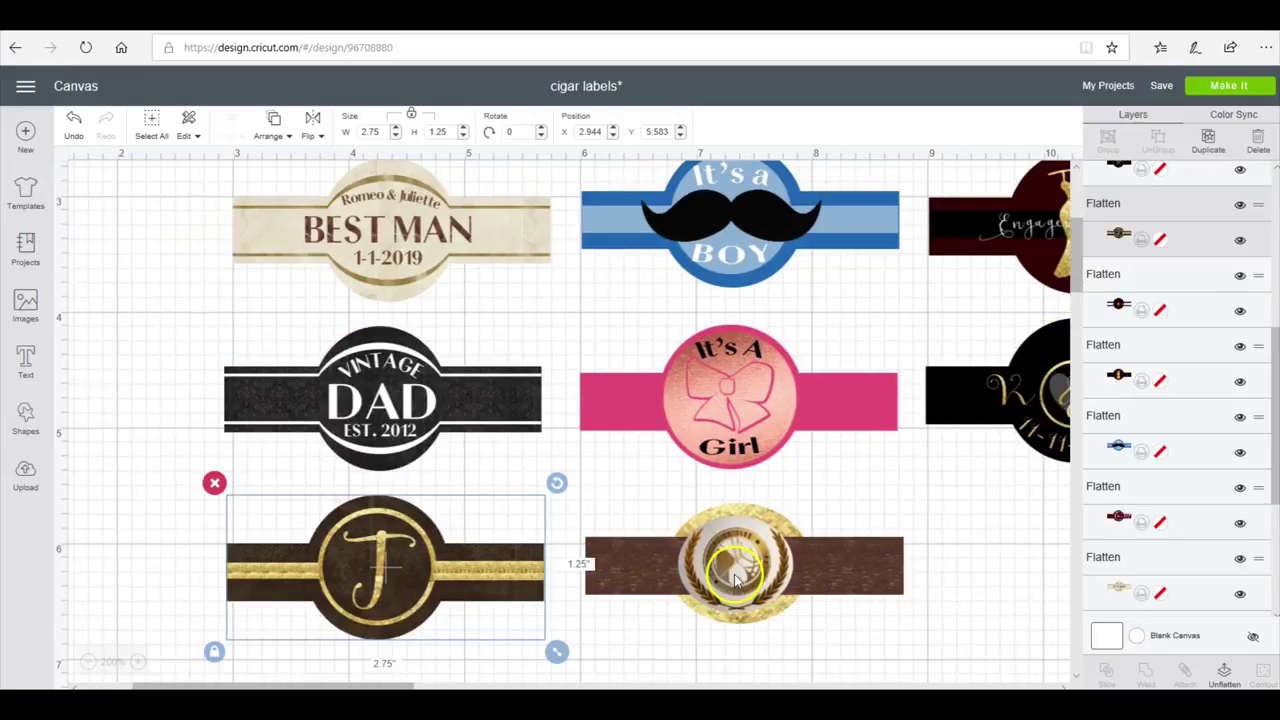
click(735, 578)
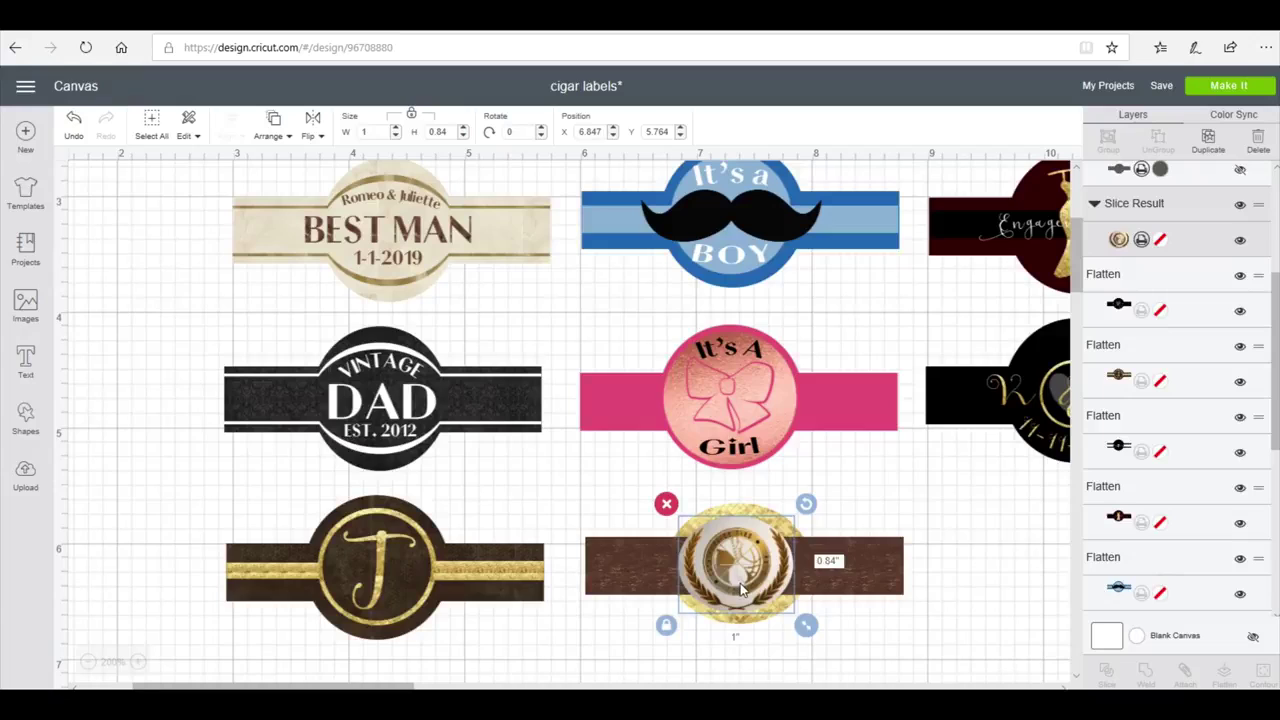
scroll(445, 270, up, 3)
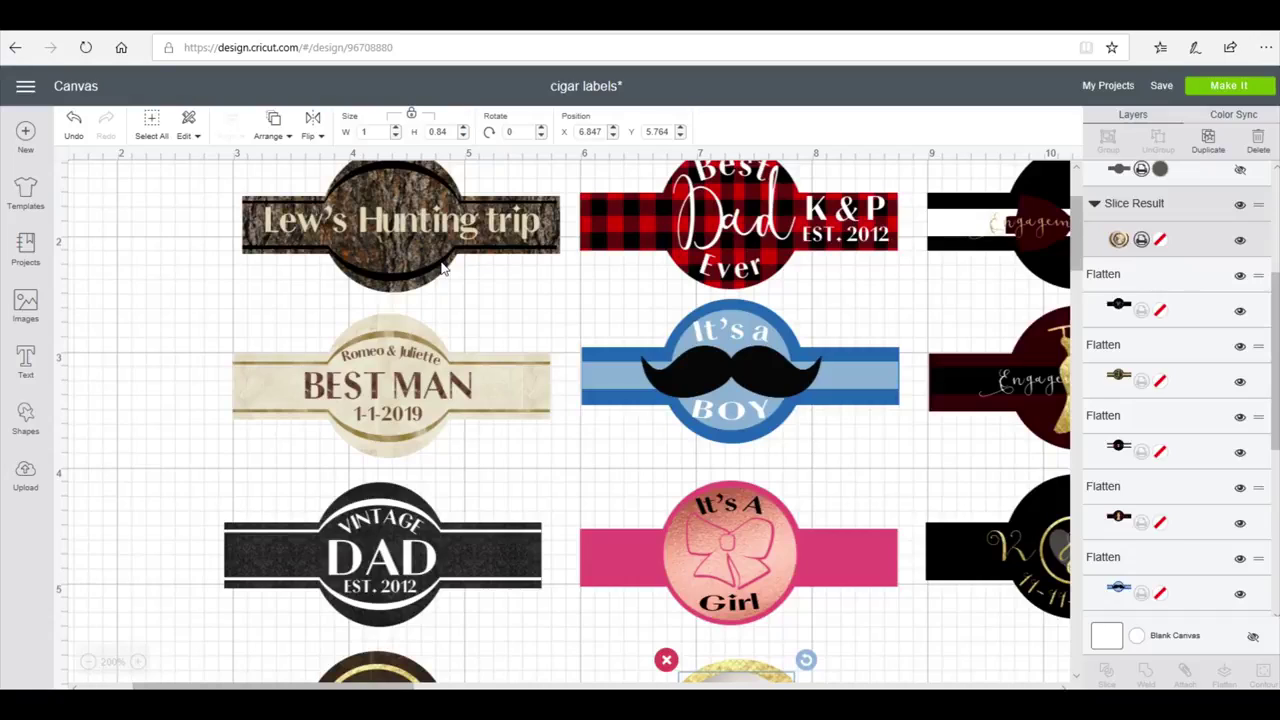
click(305, 224)
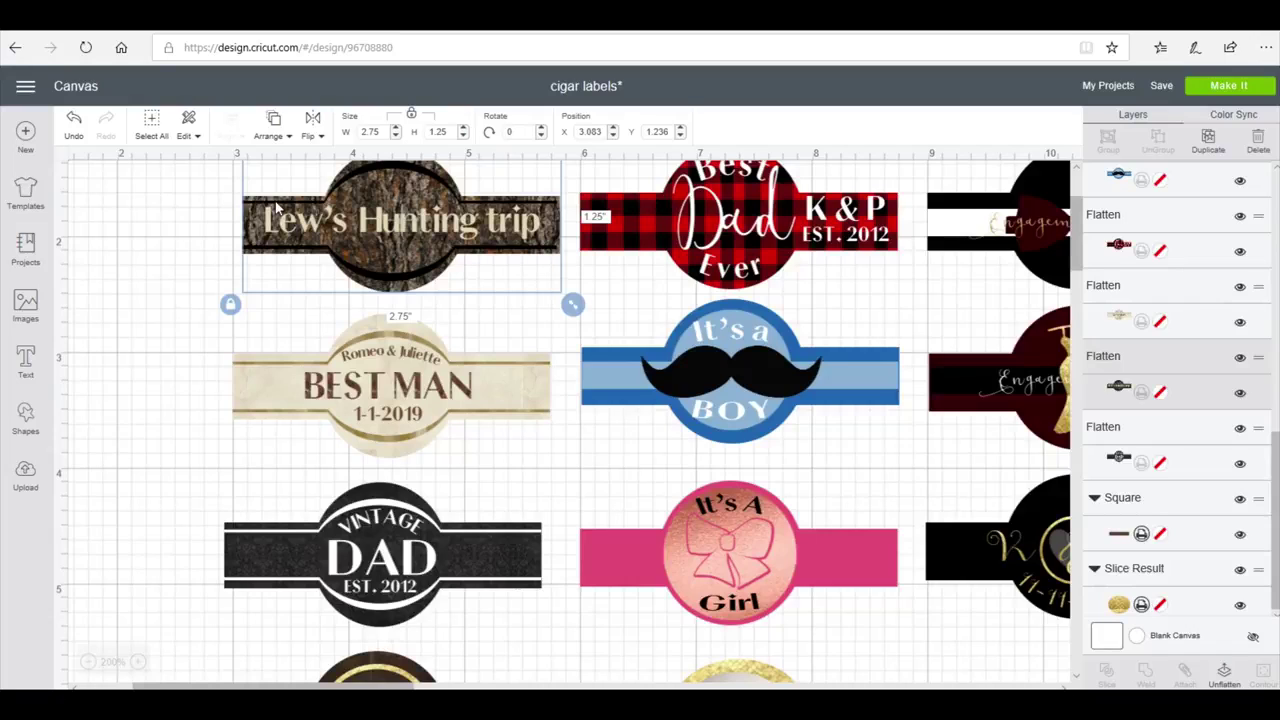
scroll(371, 318, up, 3)
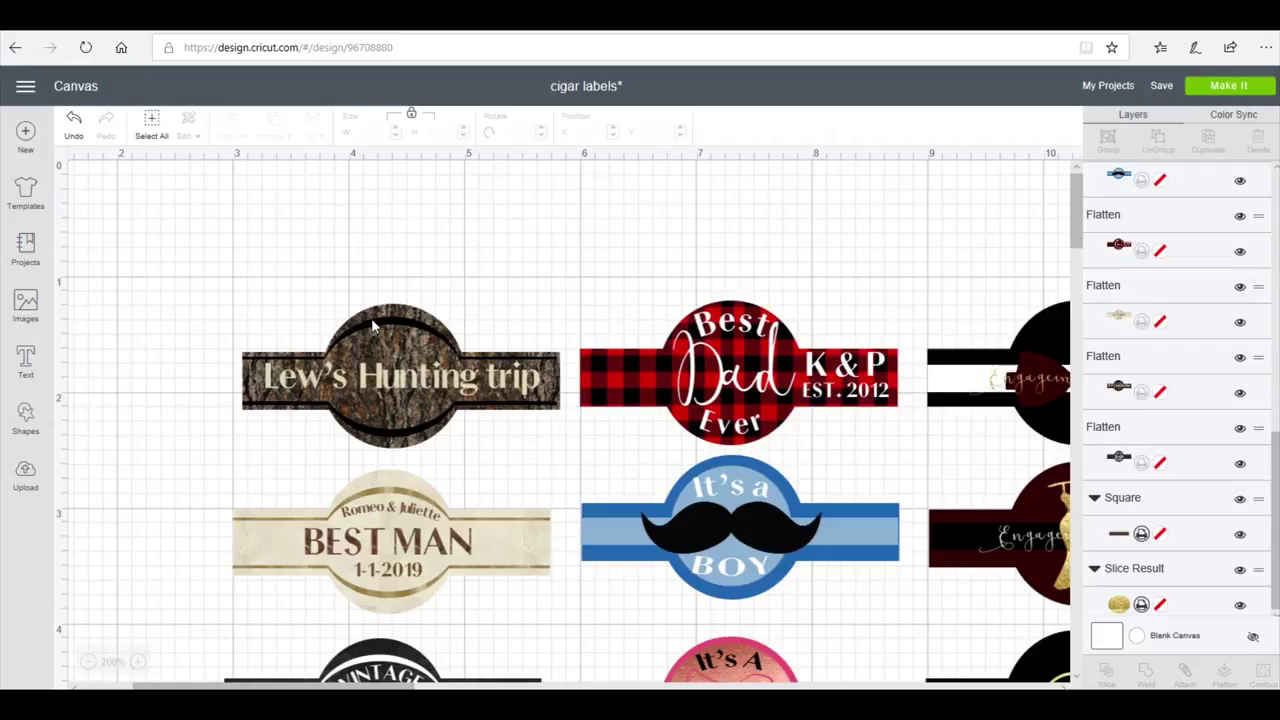
scroll(574, 309, down, 12)
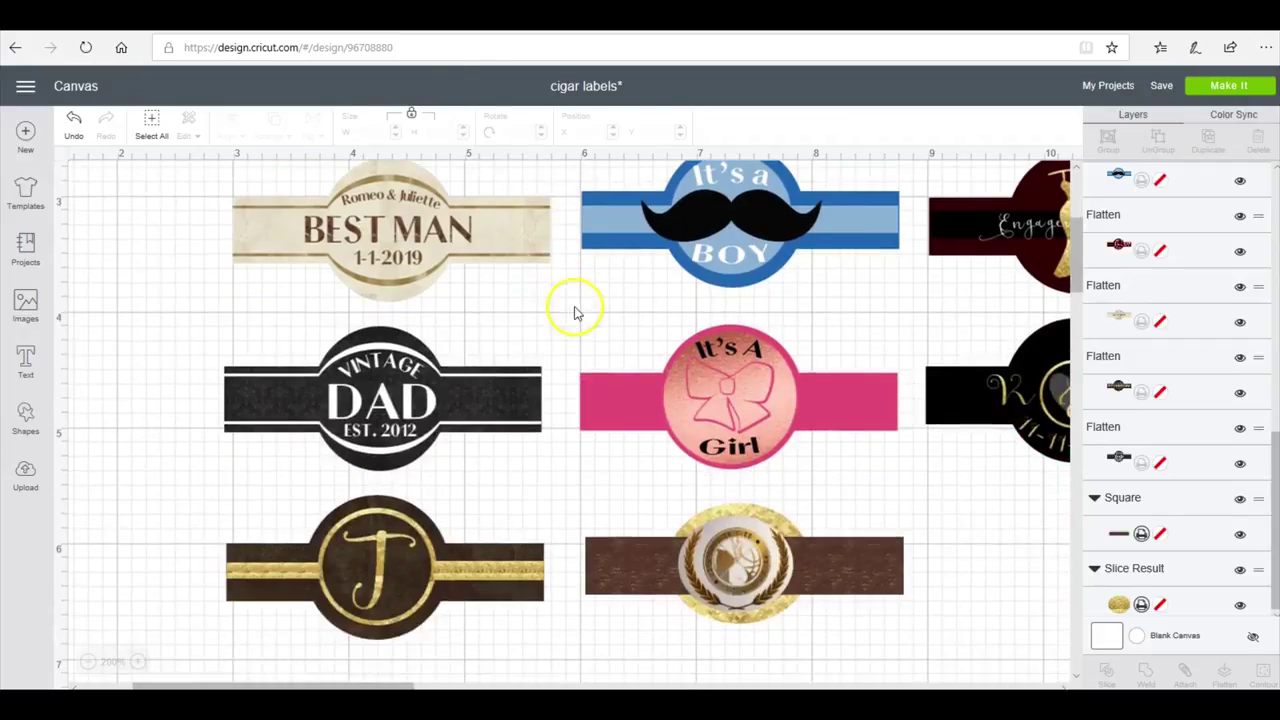
scroll(601, 392, down, 2)
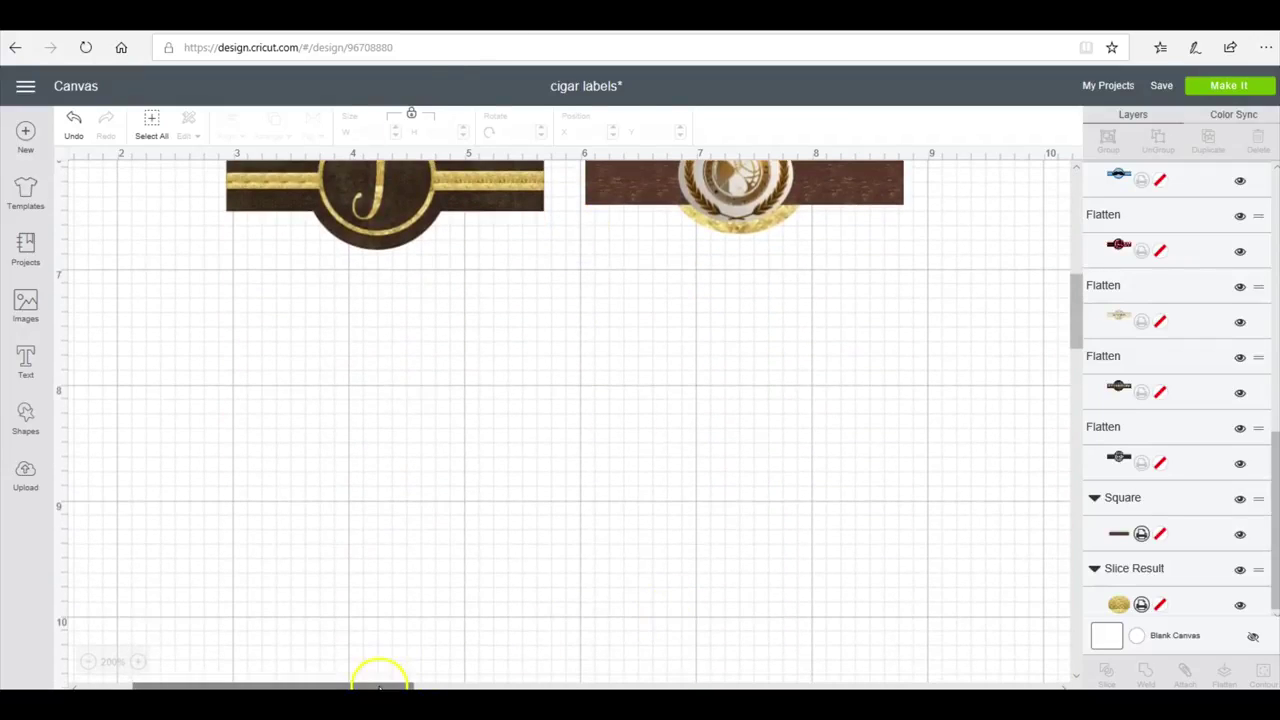
Bring the square to the front and duplicate it into a stack of offset copies.
mouse_move(391, 686)
mouse_down()
mouse_move(491, 671)
mouse_move(391, 663)
mouse_up()
scroll(601, 567, up, 5)
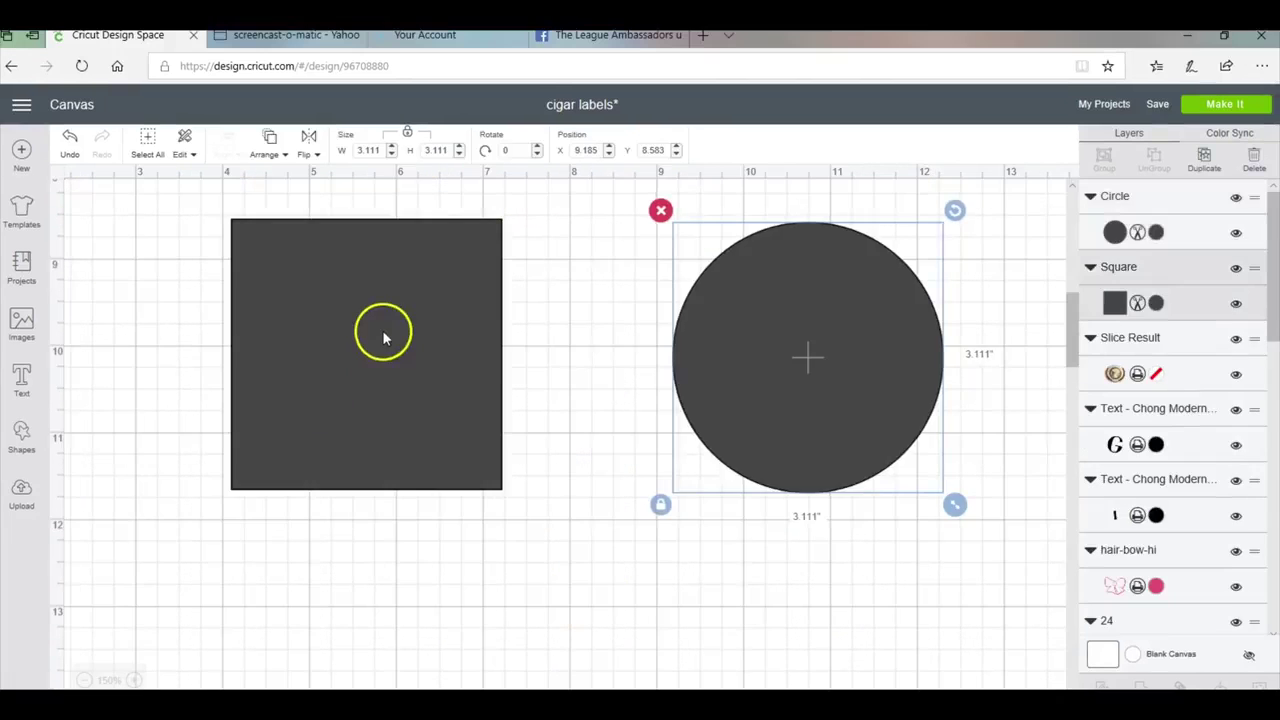
right_click(372, 250)
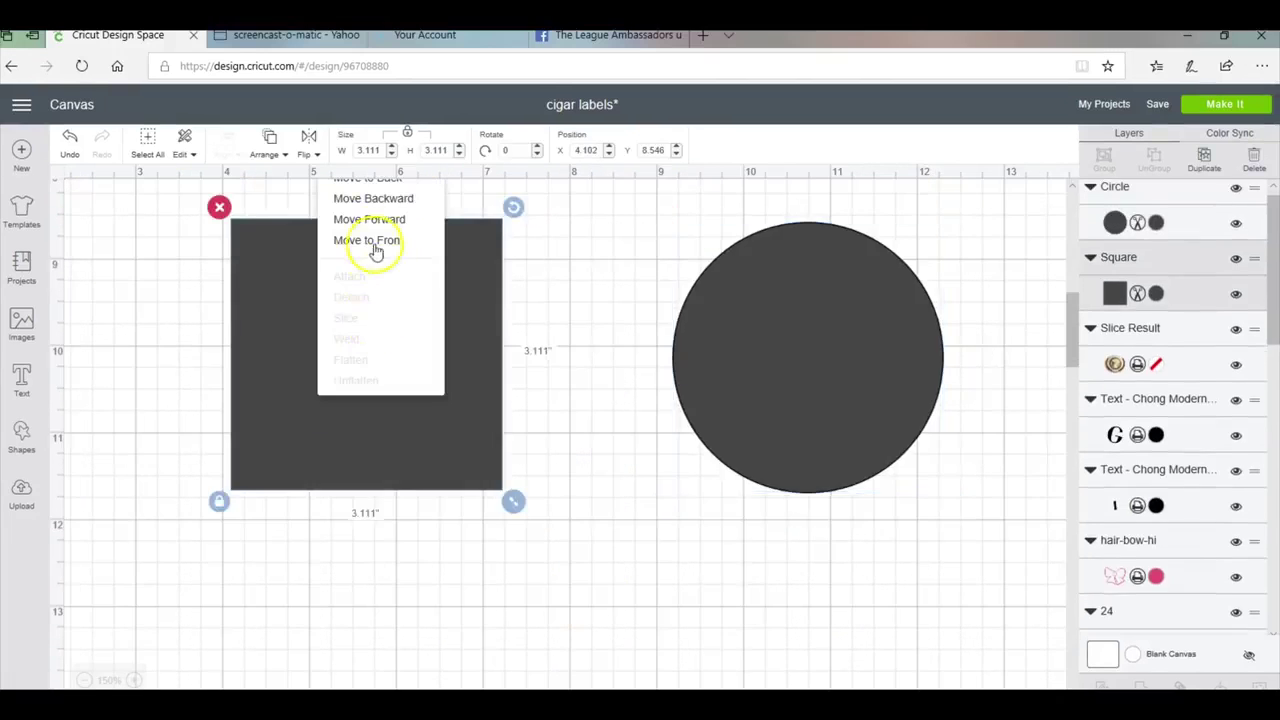
scroll(380, 334, up, 2)
click(406, 376)
right_click(369, 451)
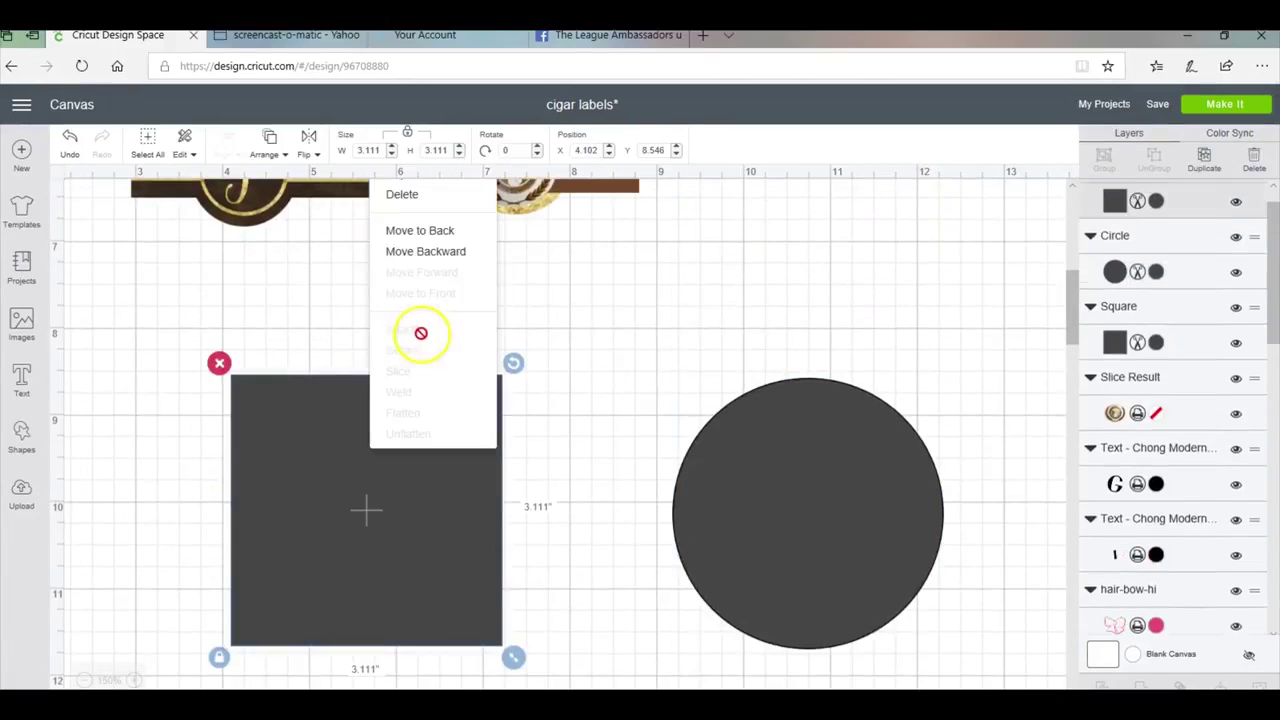
scroll(417, 277, up, 6)
click(409, 407)
scroll(500, 400, down, 3)
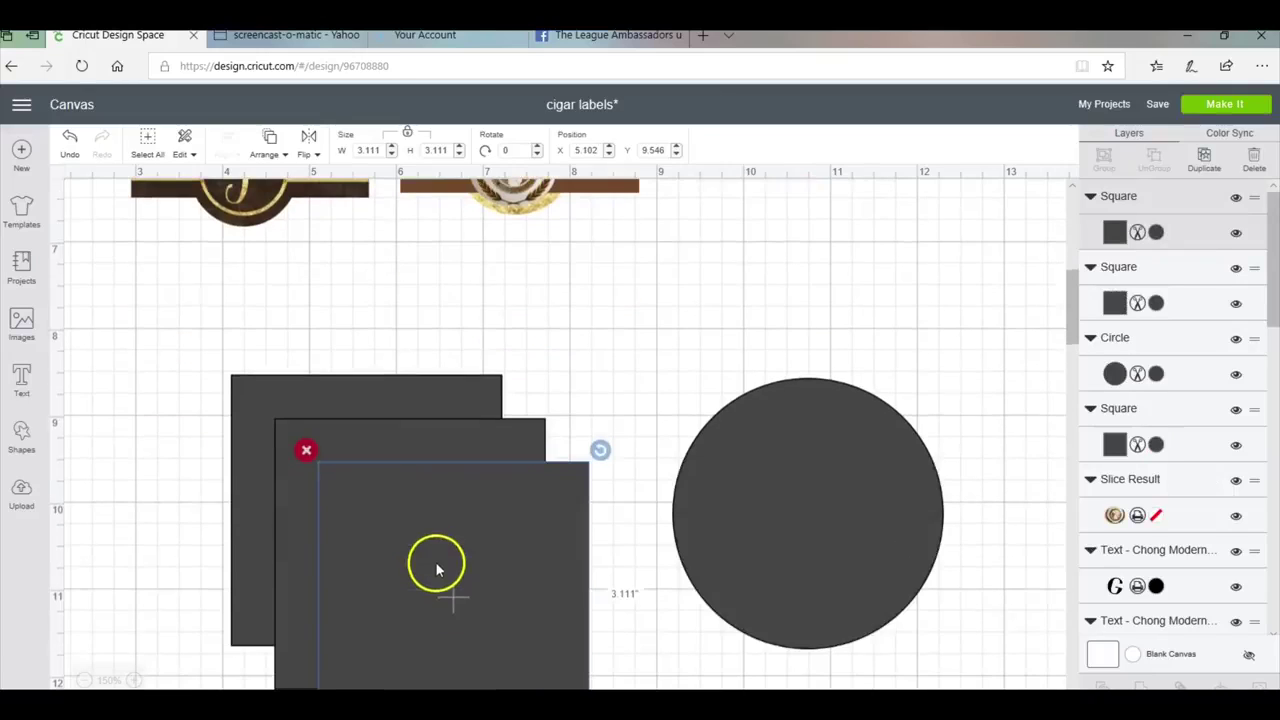
right_click(435, 560)
click(474, 285)
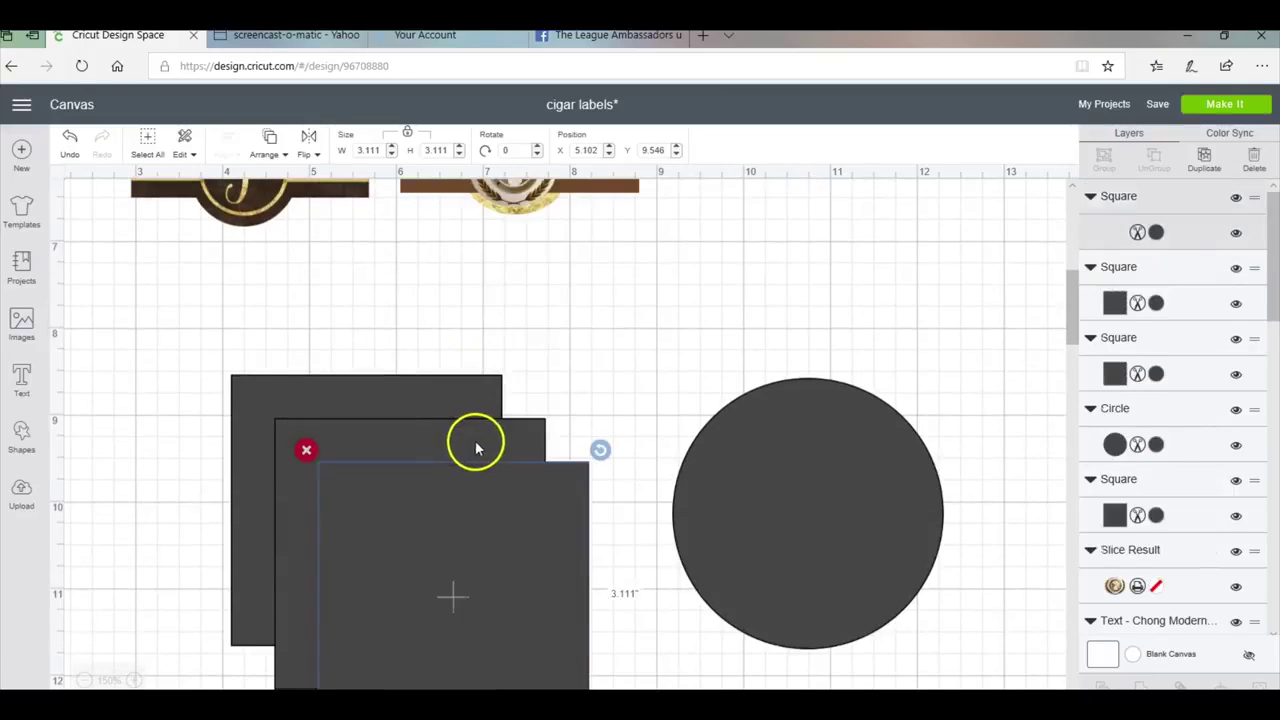
scroll(466, 443, down, 2)
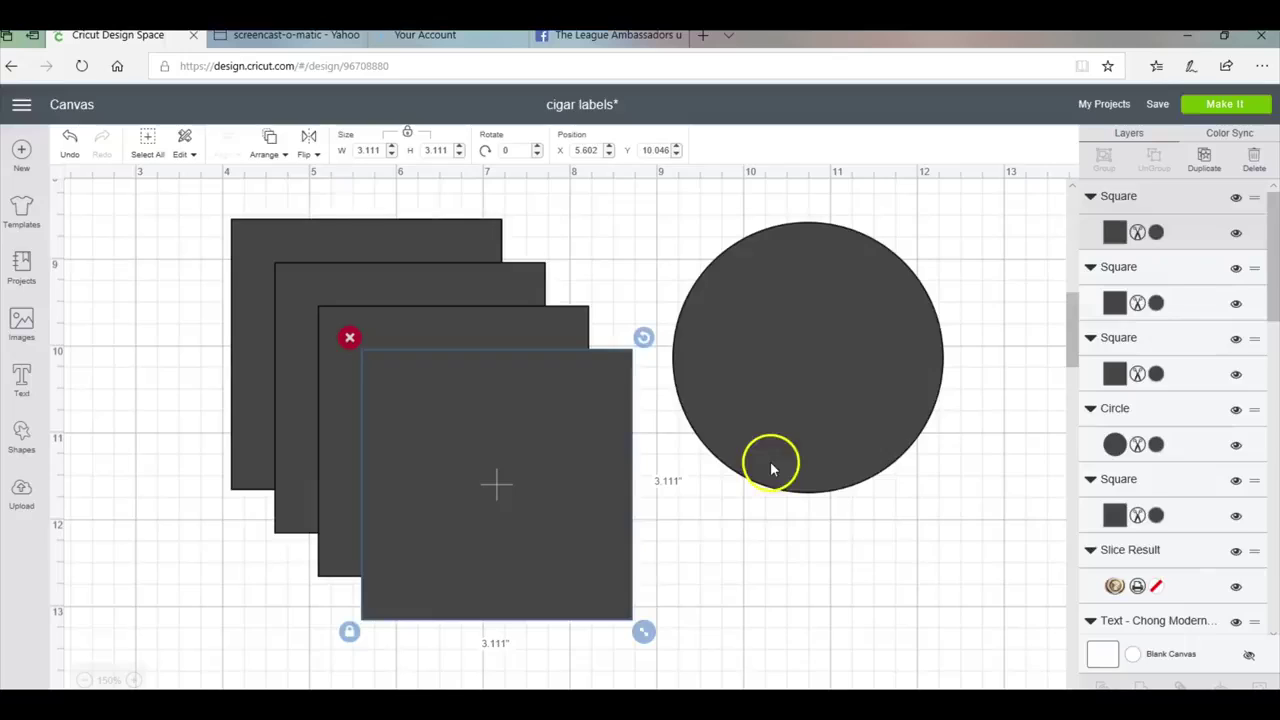
Resize the circle to 1.25 in and move it right, away from the squares.
click(766, 400)
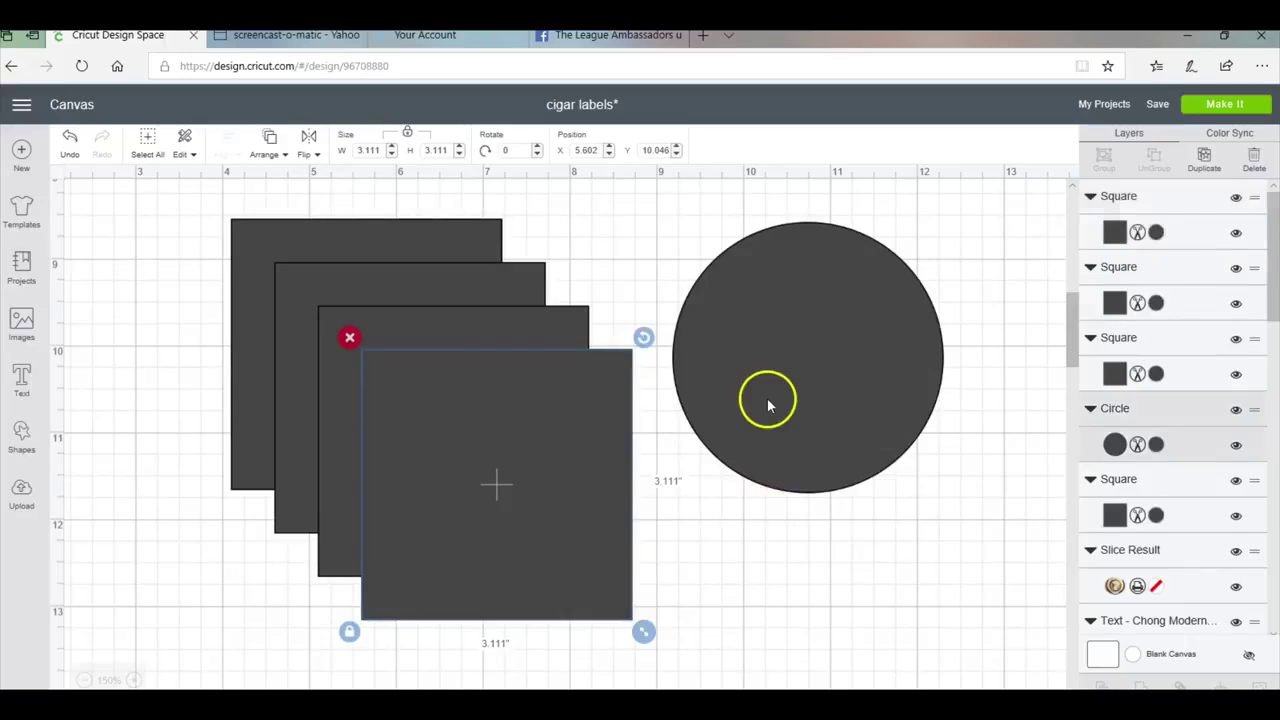
click(380, 150)
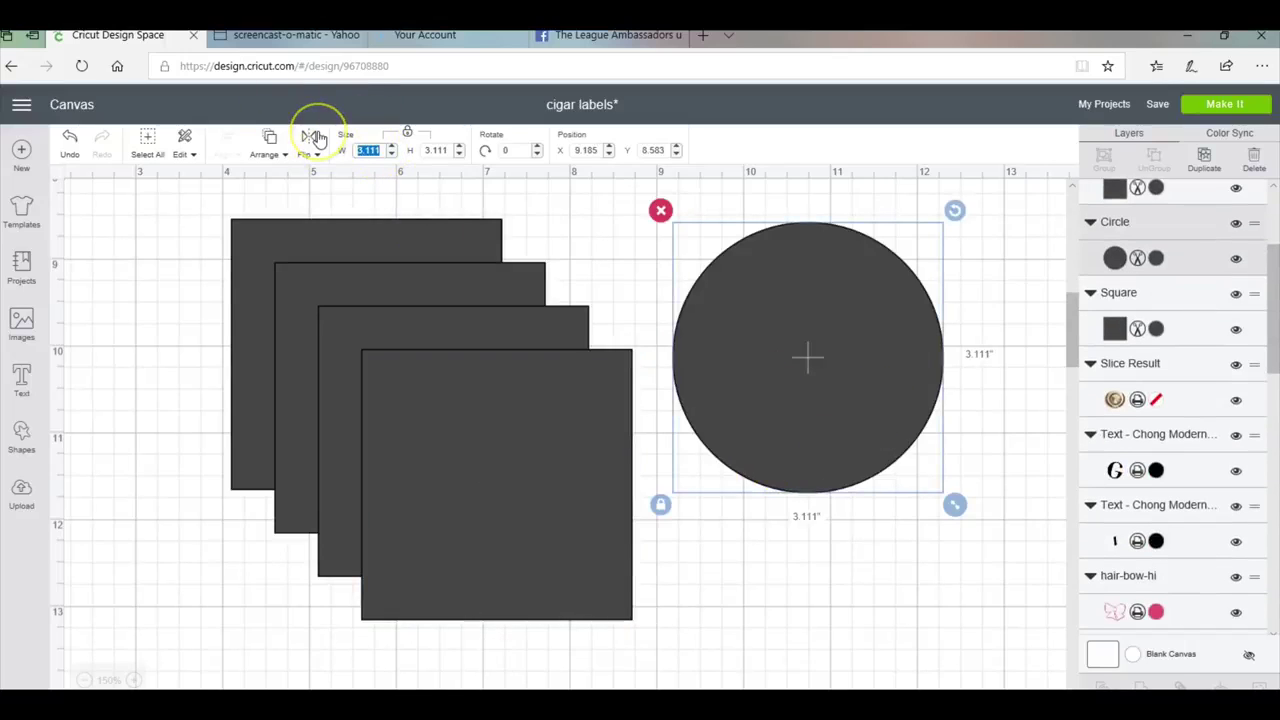
text(1.25)
key(Return)
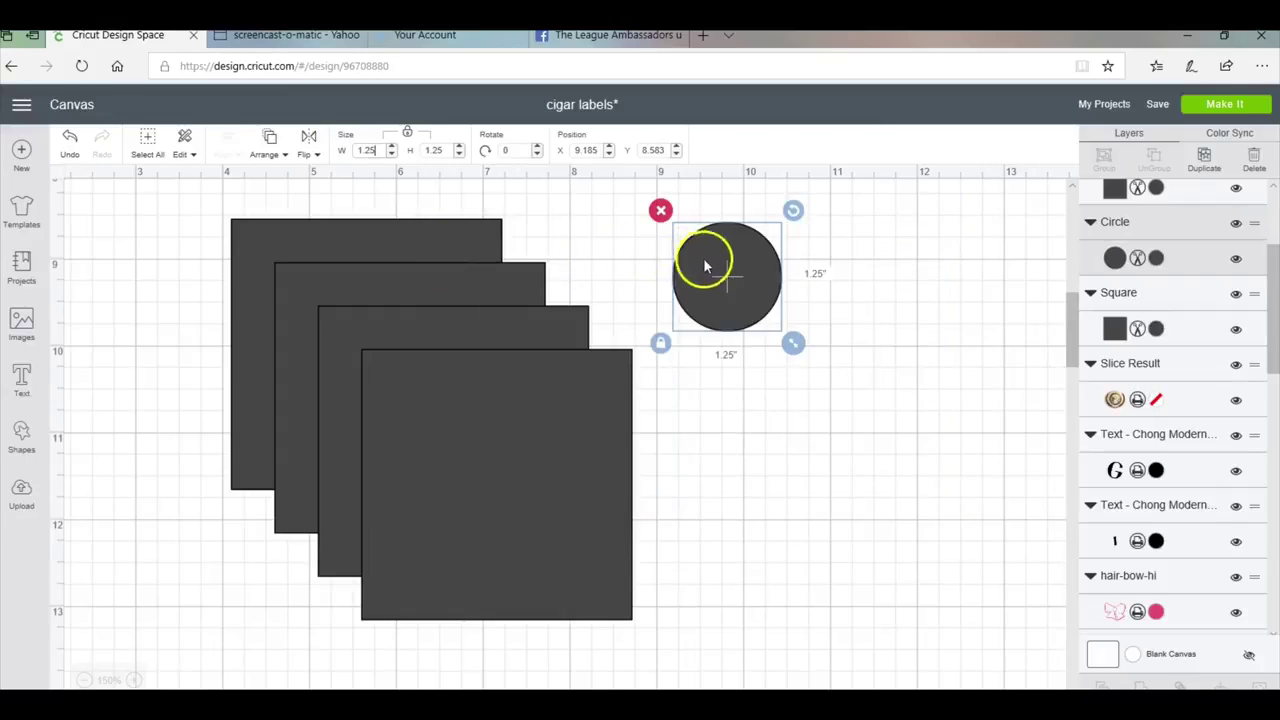
drag(705, 267, 810, 287)
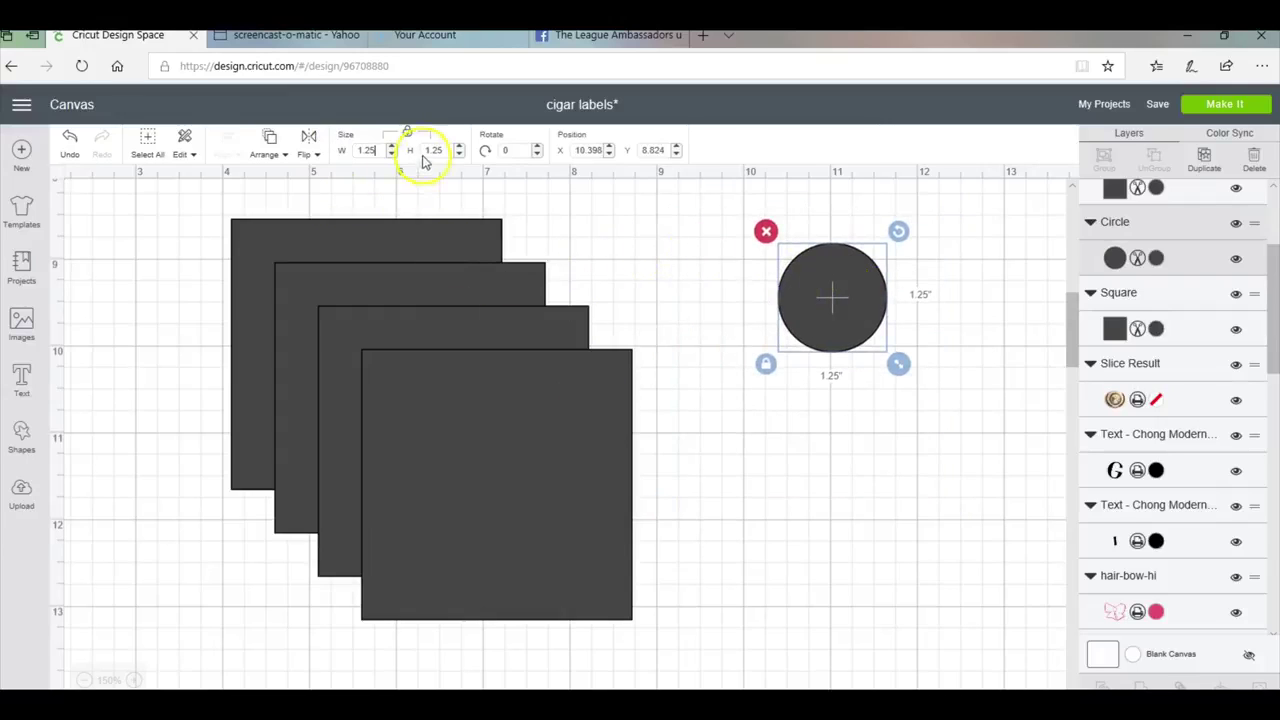
key(Tab)
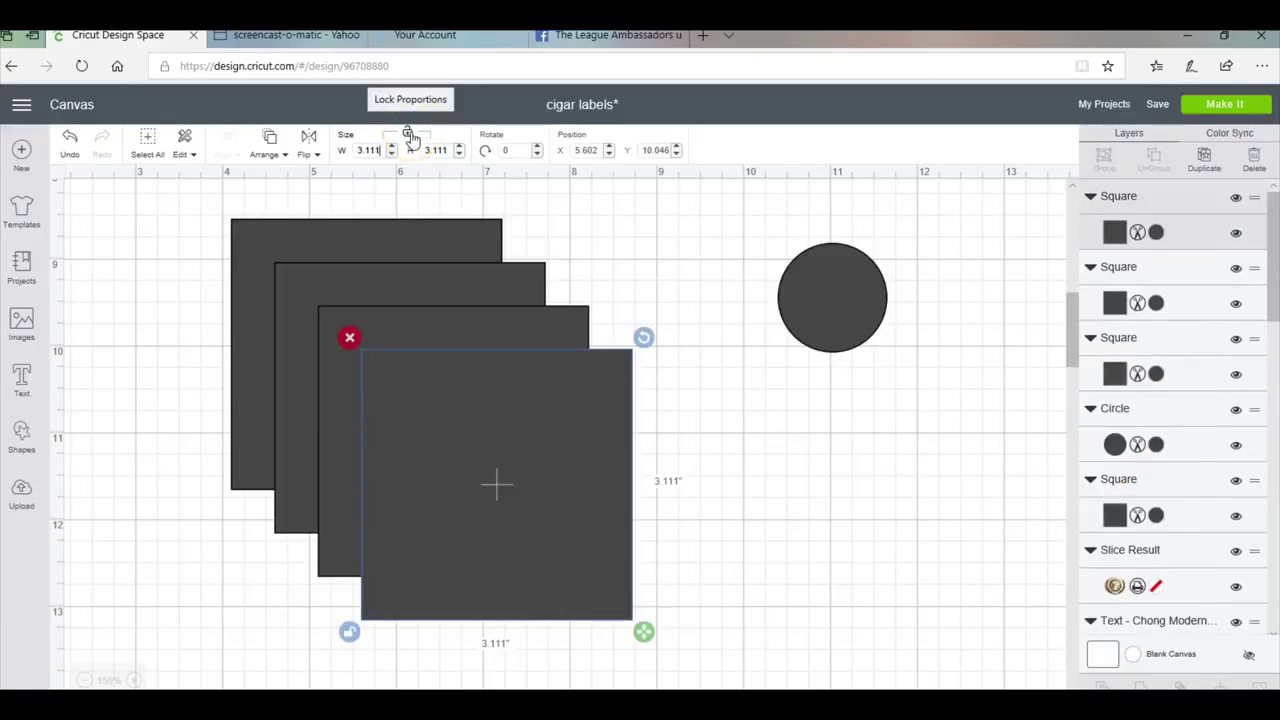
Resize the front square into a 2.75 by 0.5 inch bar.
drag(380, 150, 357, 150)
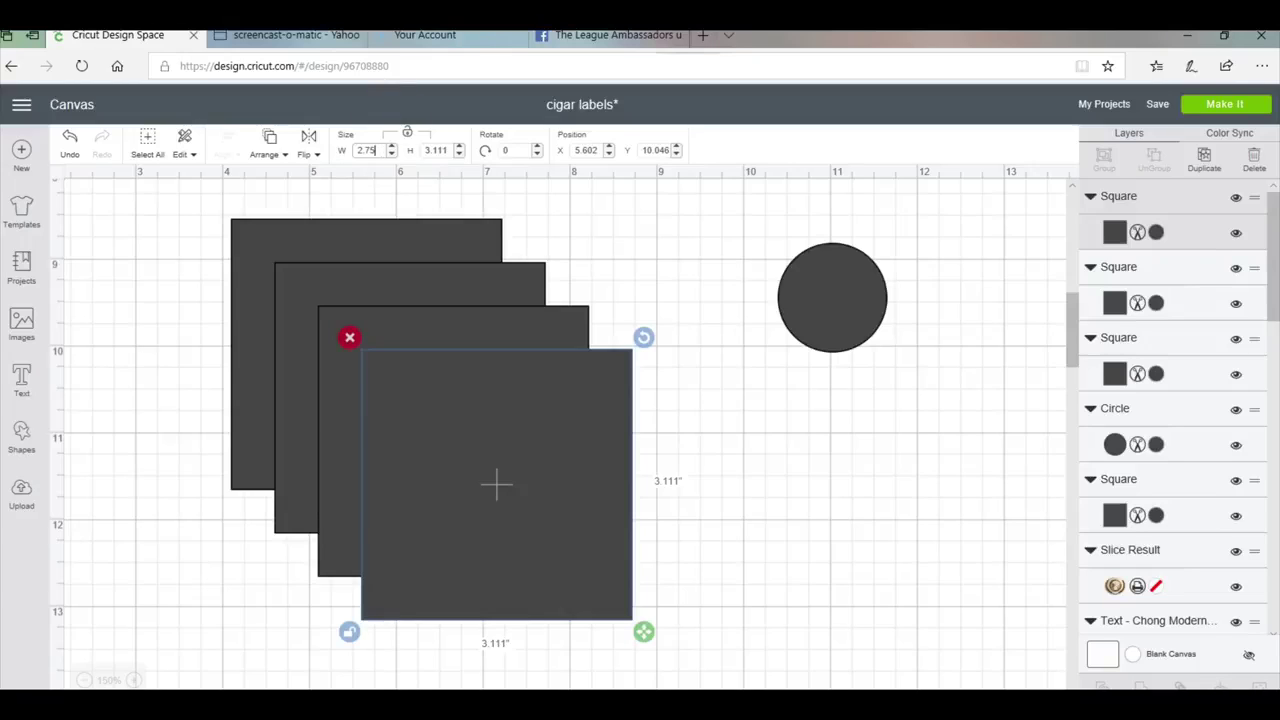
text(2.75)
click(440, 149)
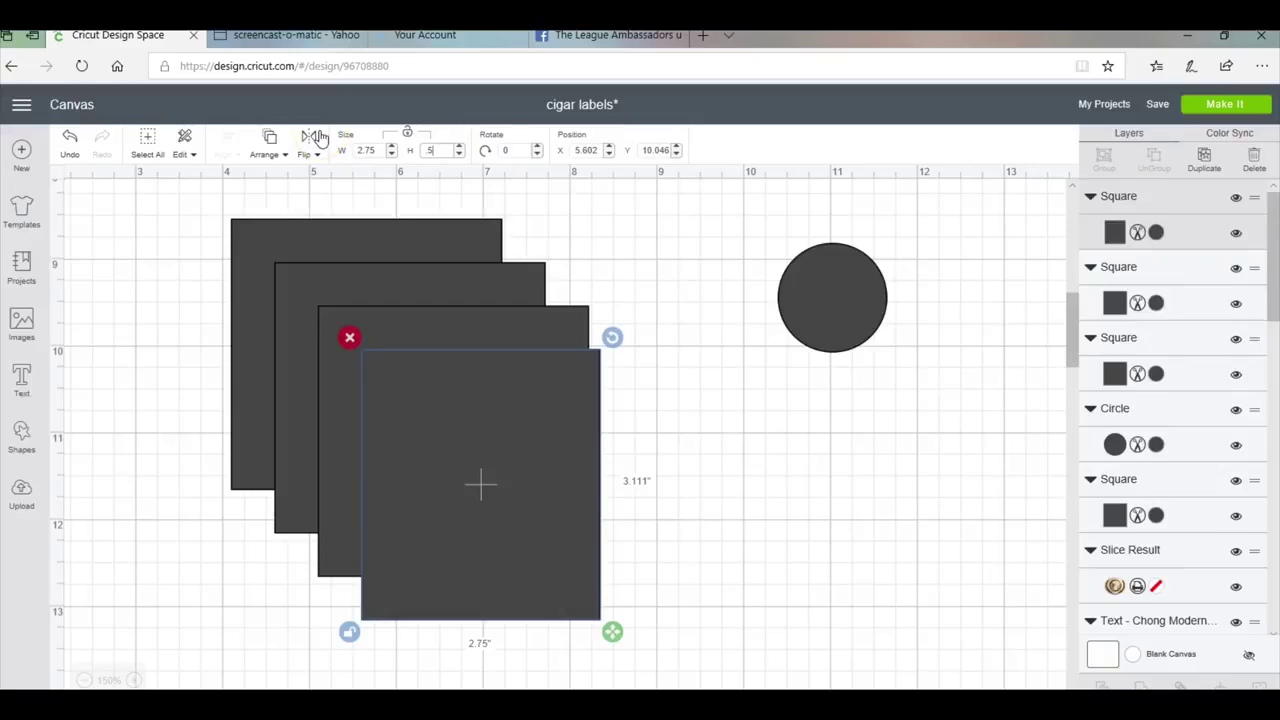
text(.5)
key(Return)
Centre the bar across the circle, weld them into one band, and move it up.
click(449, 391)
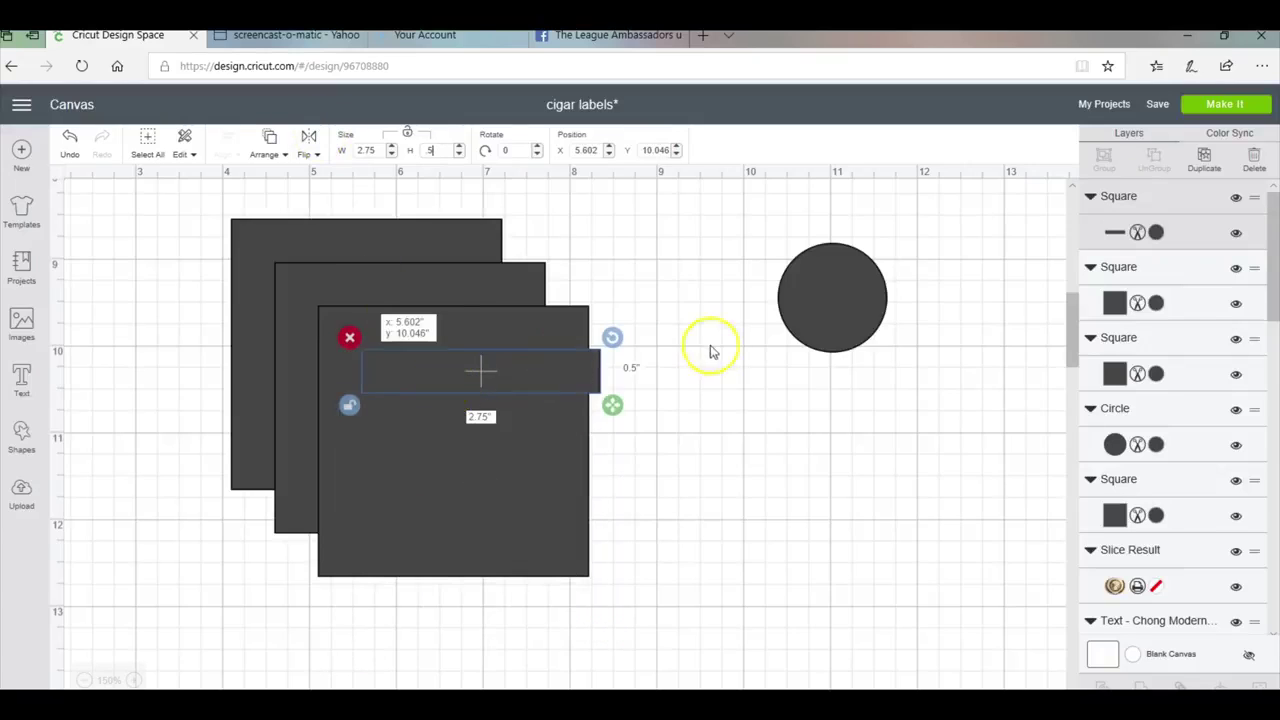
drag(712, 352, 870, 290)
drag(791, 429, 810, 225)
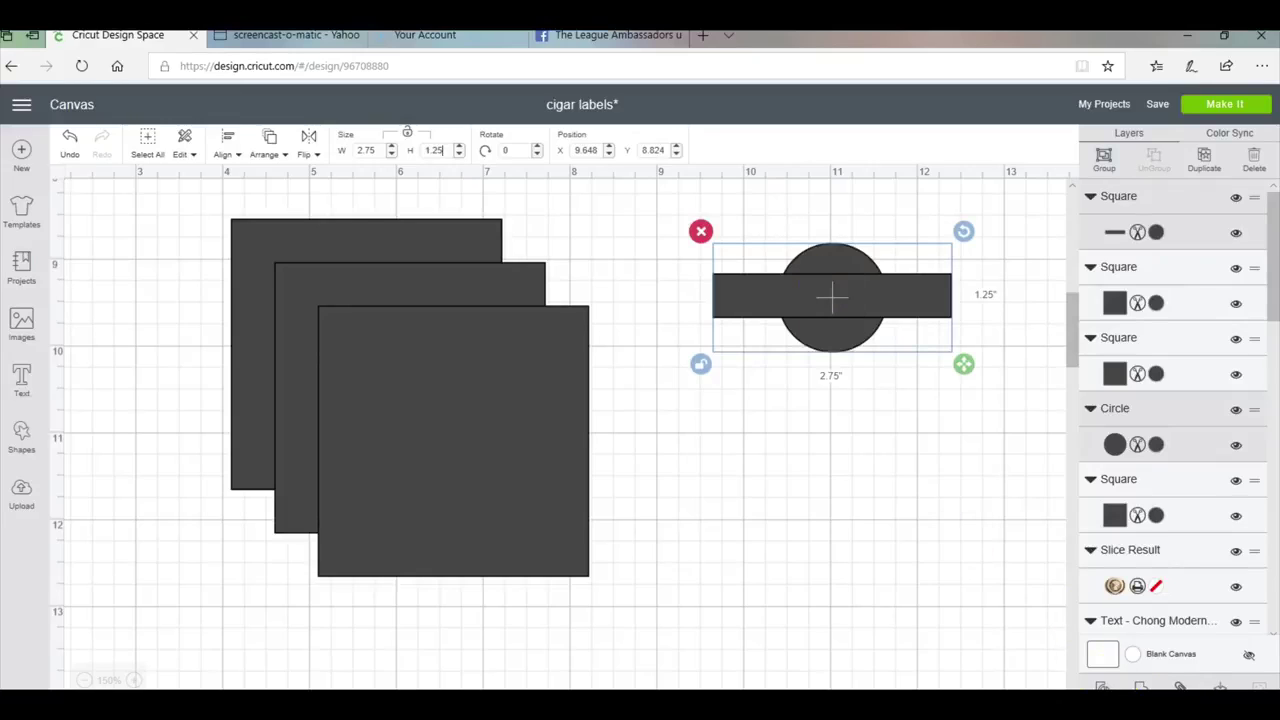
click(700, 477)
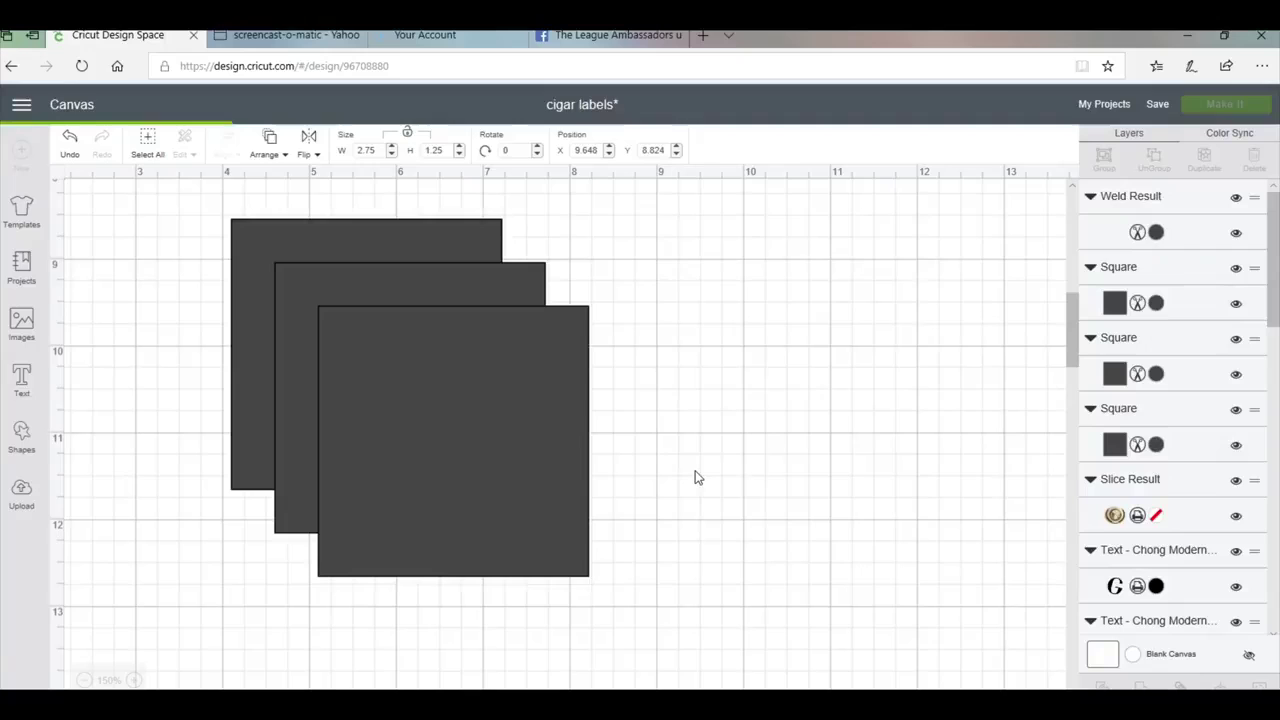
click(766, 466)
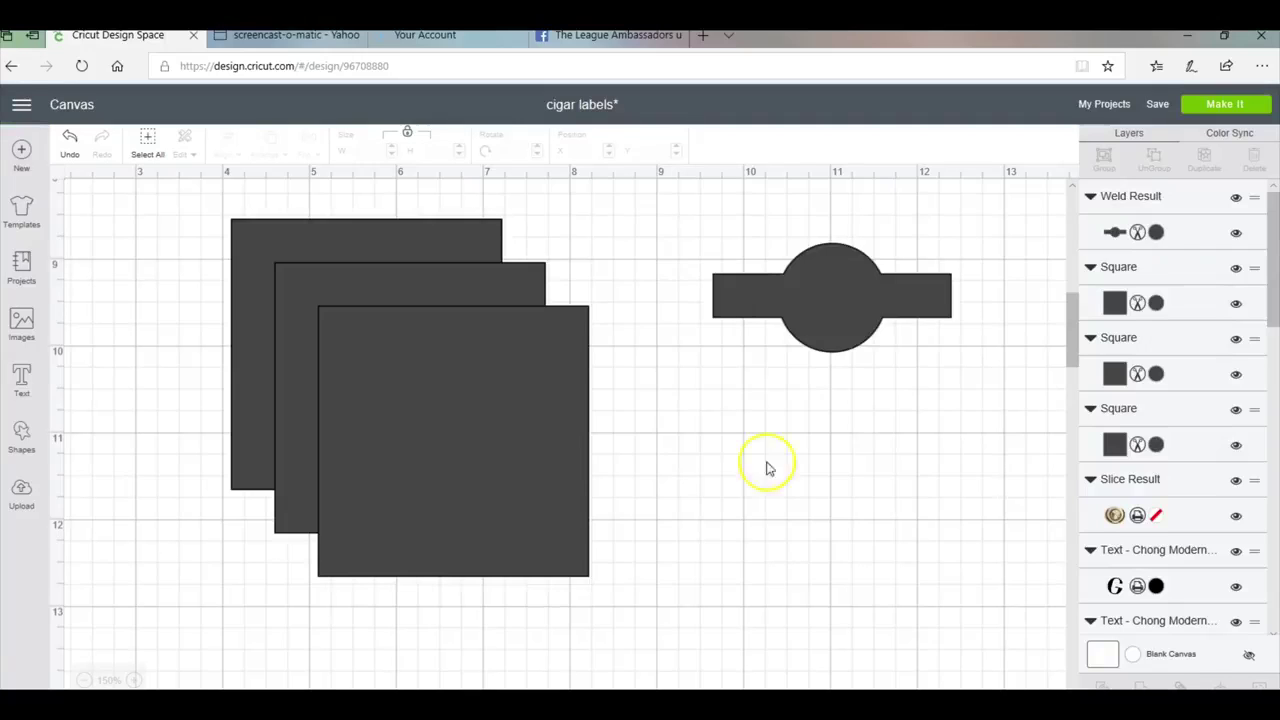
scroll(790, 330, up, 5)
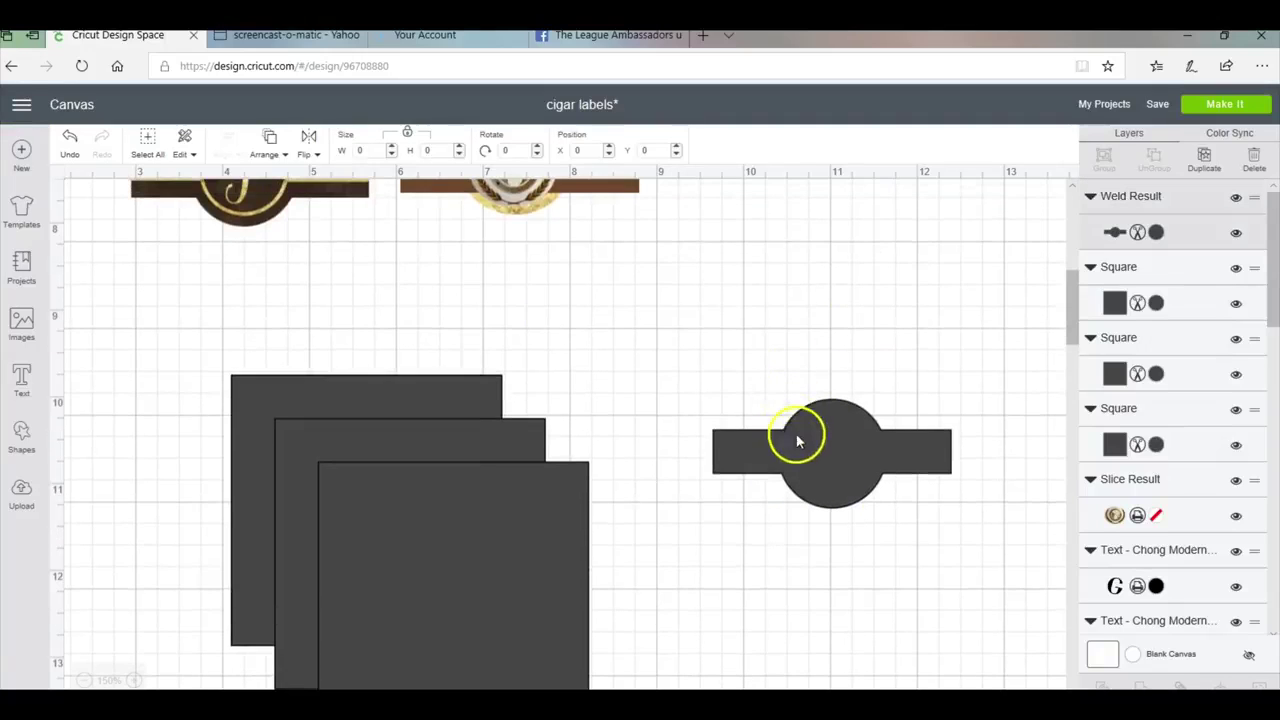
click(803, 440)
drag(882, 602, 837, 337)
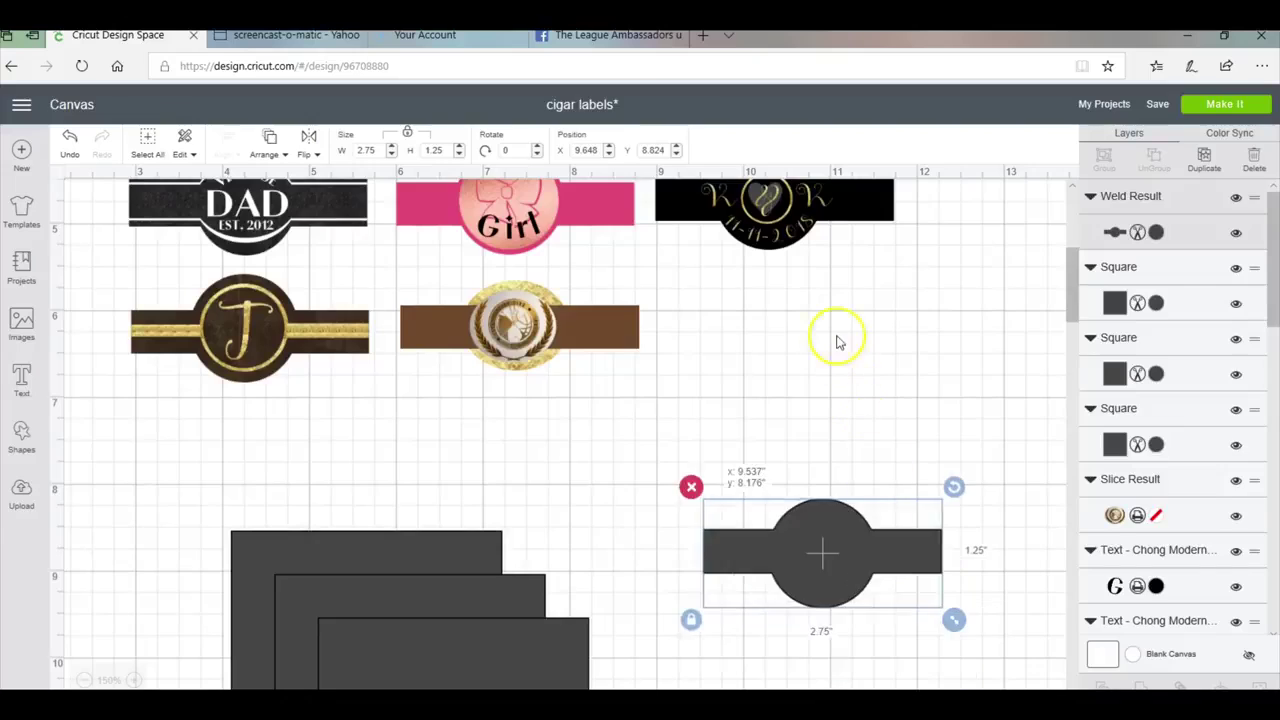
Move a square to the right, unlock its proportions and set its width to 2.75 in.
scroll(429, 486, down, 4)
drag(540, 483, 806, 480)
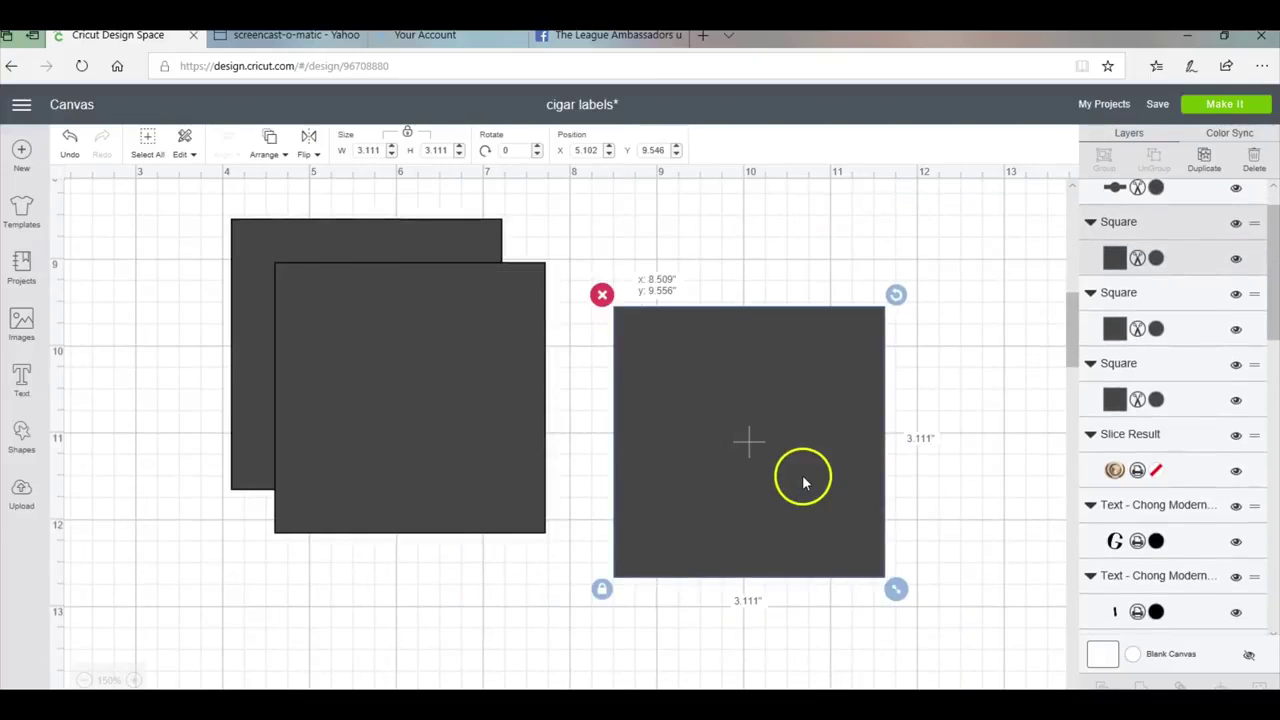
click(408, 134)
click(358, 150)
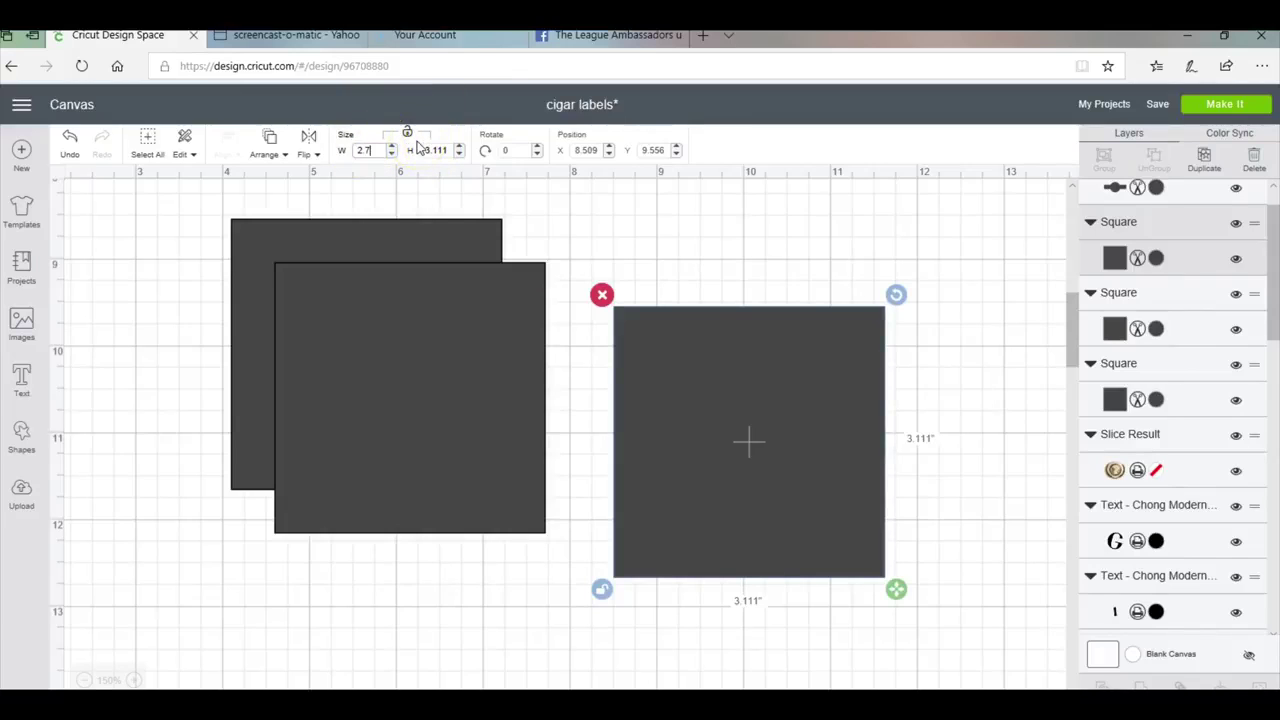
key(Tab)
click(428, 149)
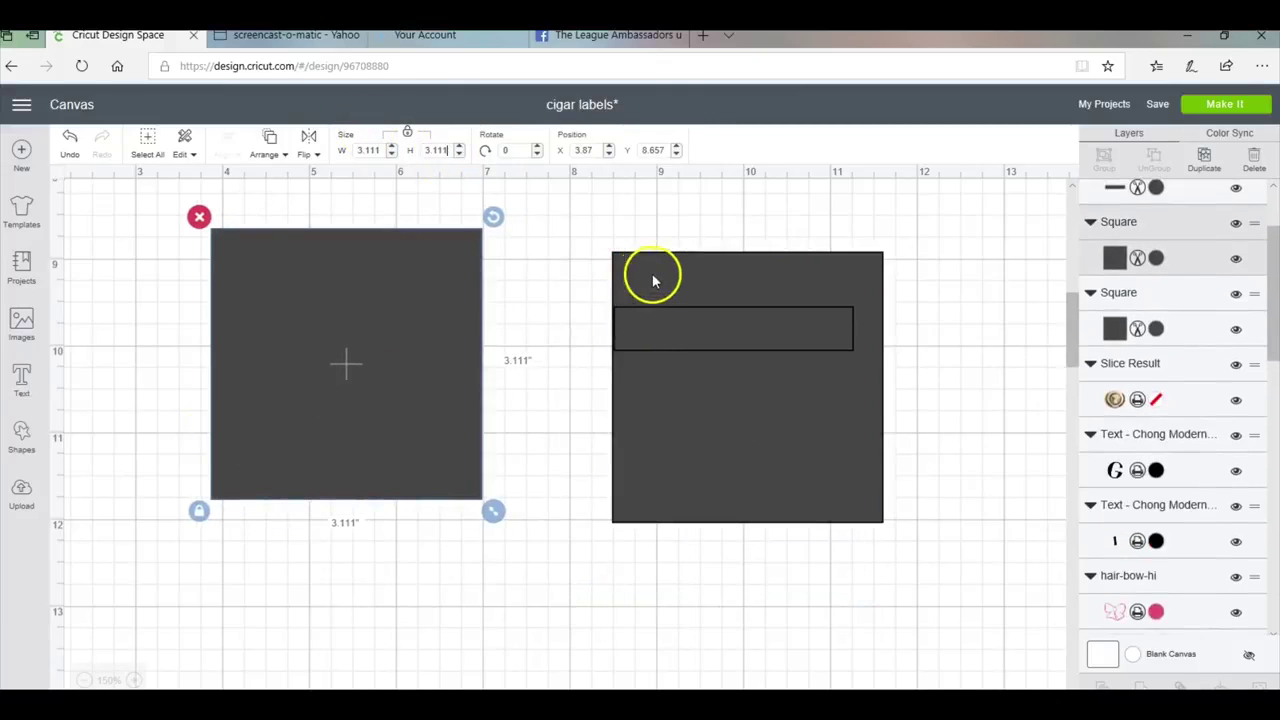
Place a square beside the strip and shrink it to 1.25 in wide.
drag(686, 280, 693, 319)
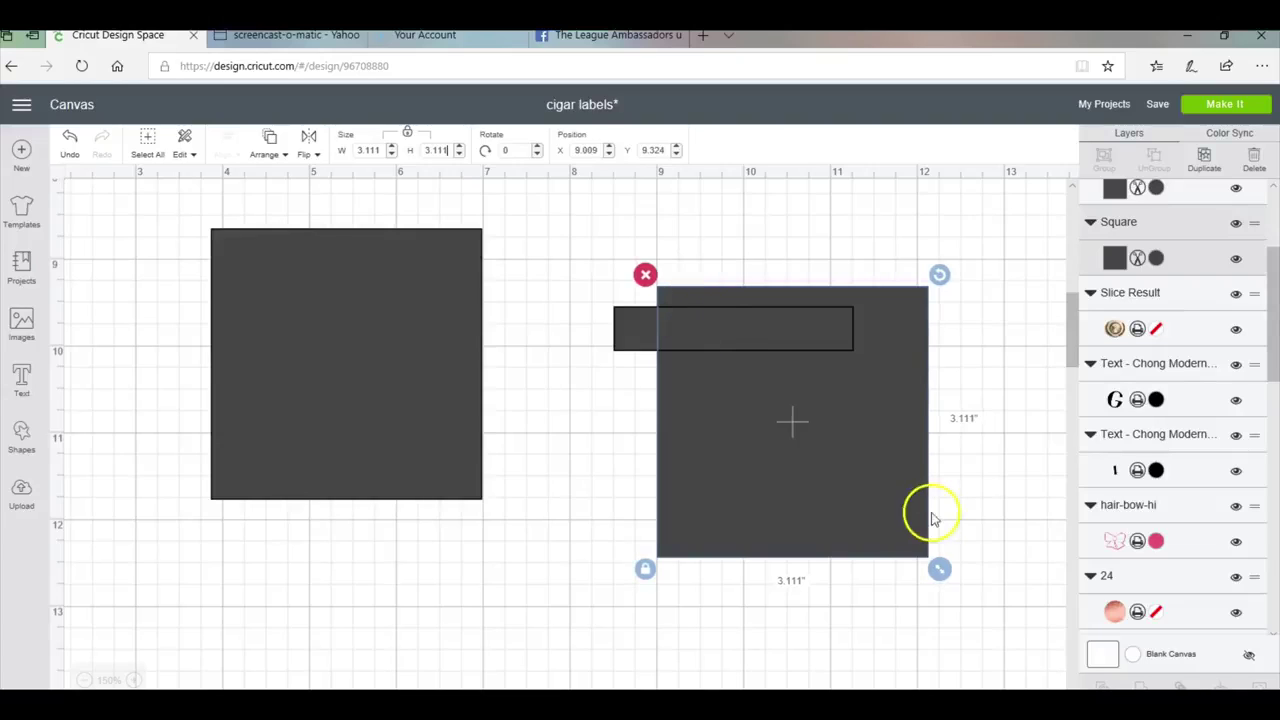
drag(937, 566, 722, 555)
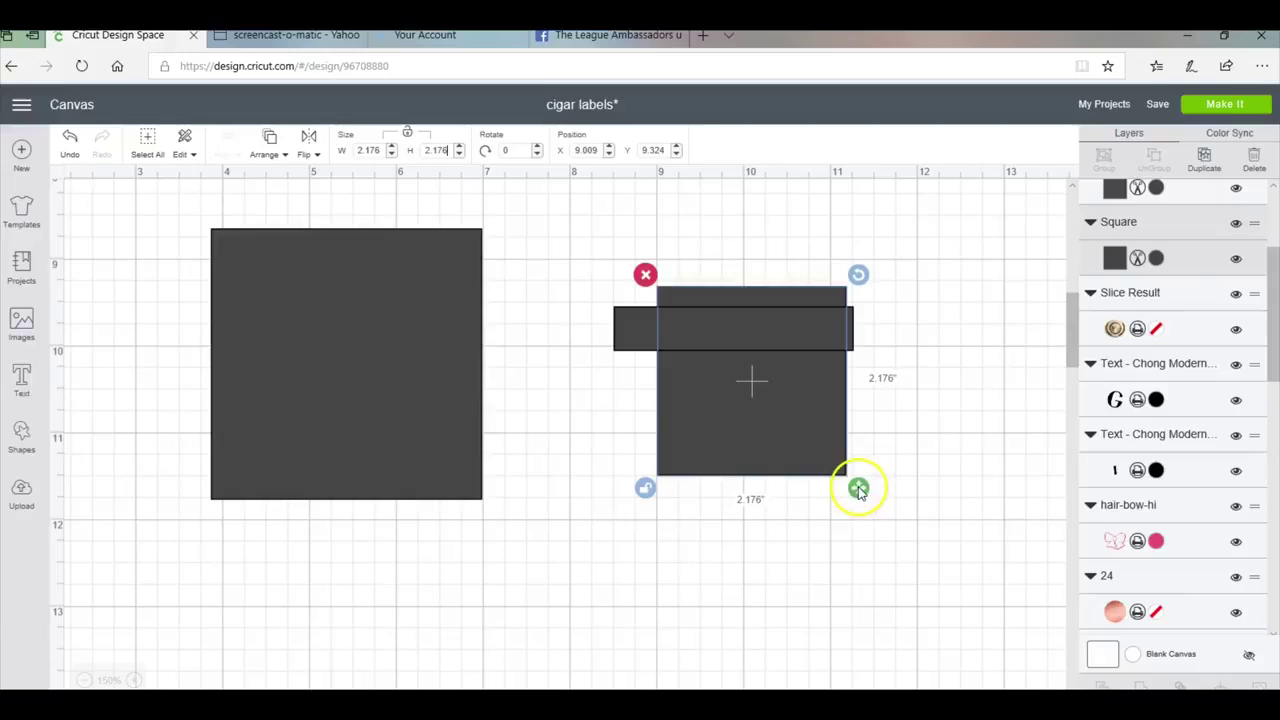
drag(858, 488, 774, 405)
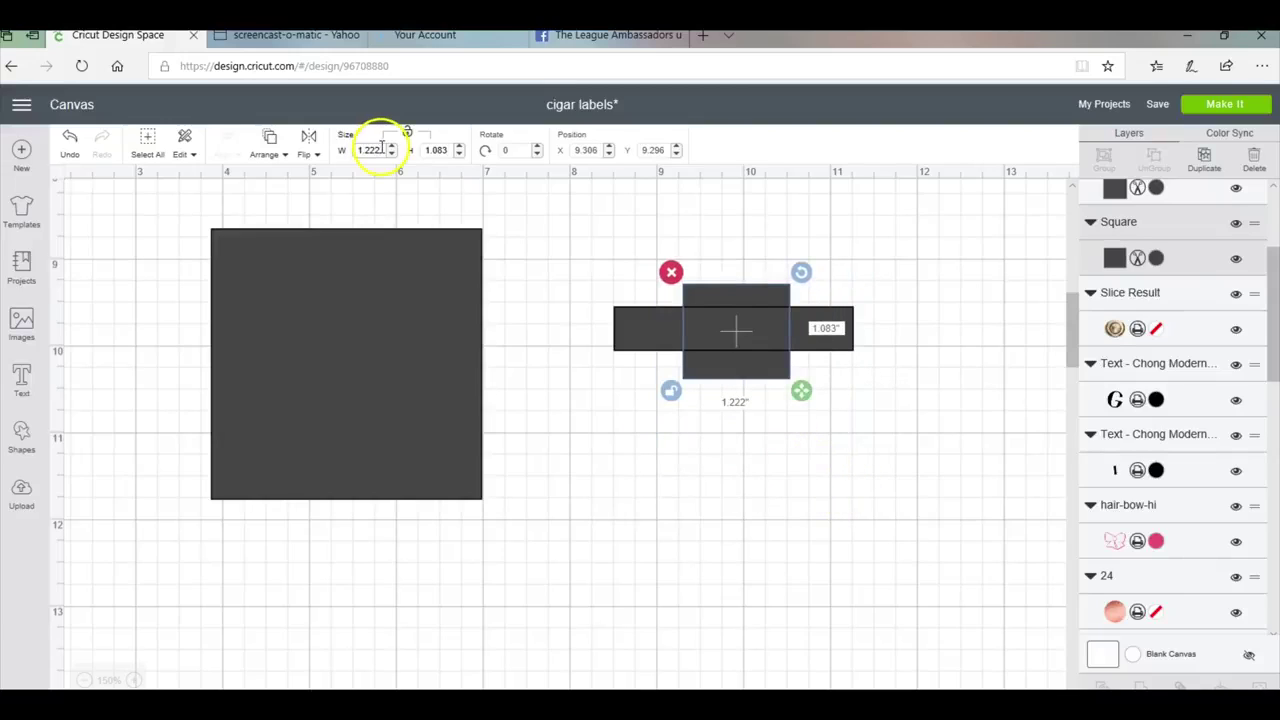
double_click(381, 149)
key(Return)
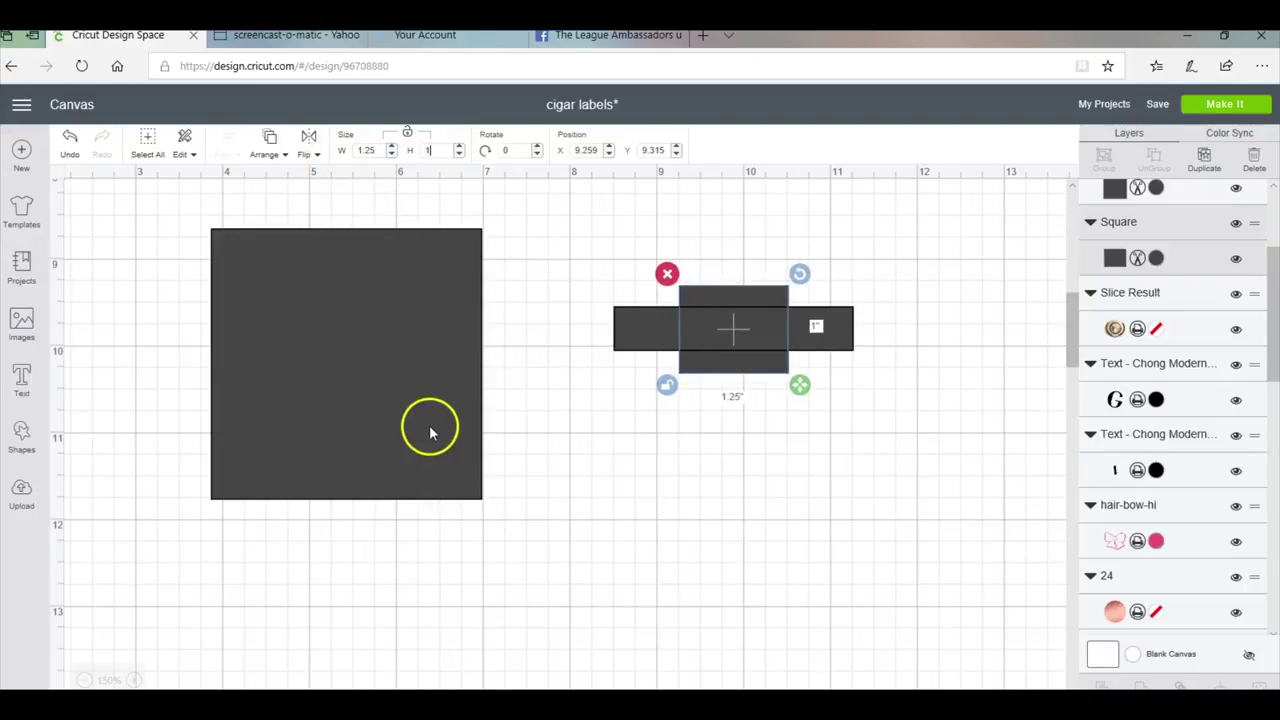
Resize the large left square to 1.15 in, move it onto the band and stretch it wider and shorter.
click(481, 496)
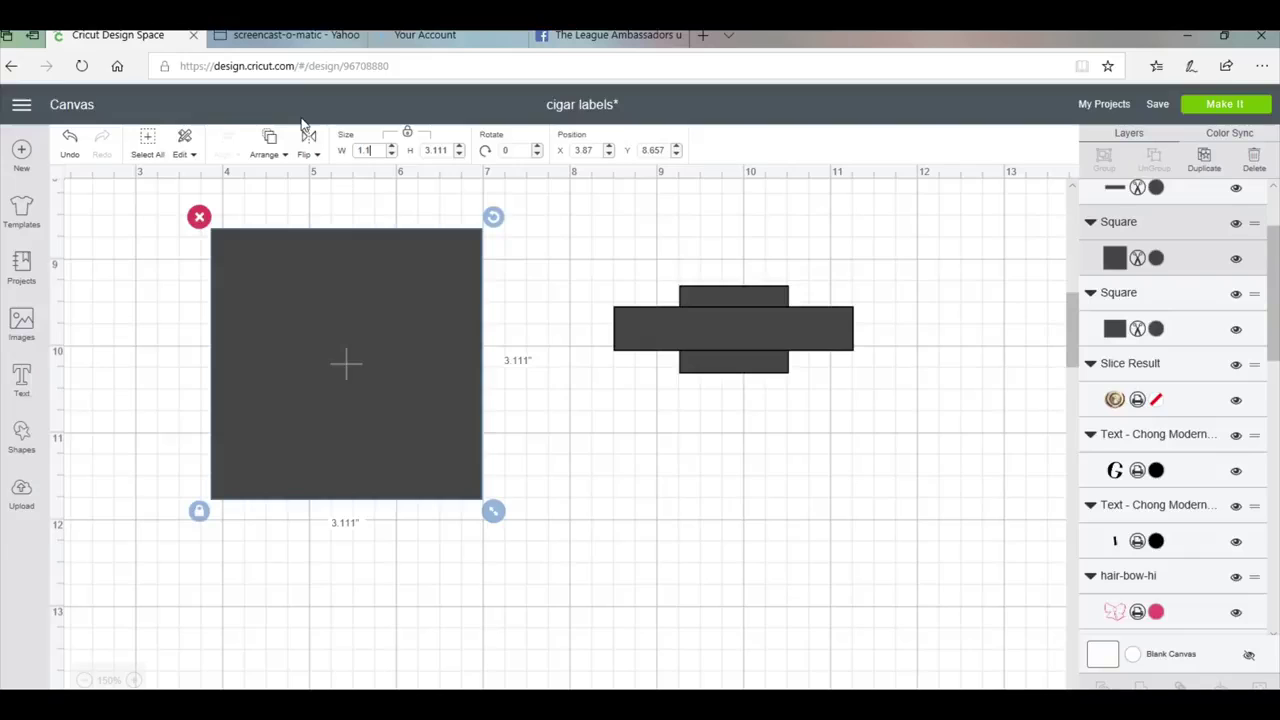
key(Return)
click(240, 380)
click(246, 286)
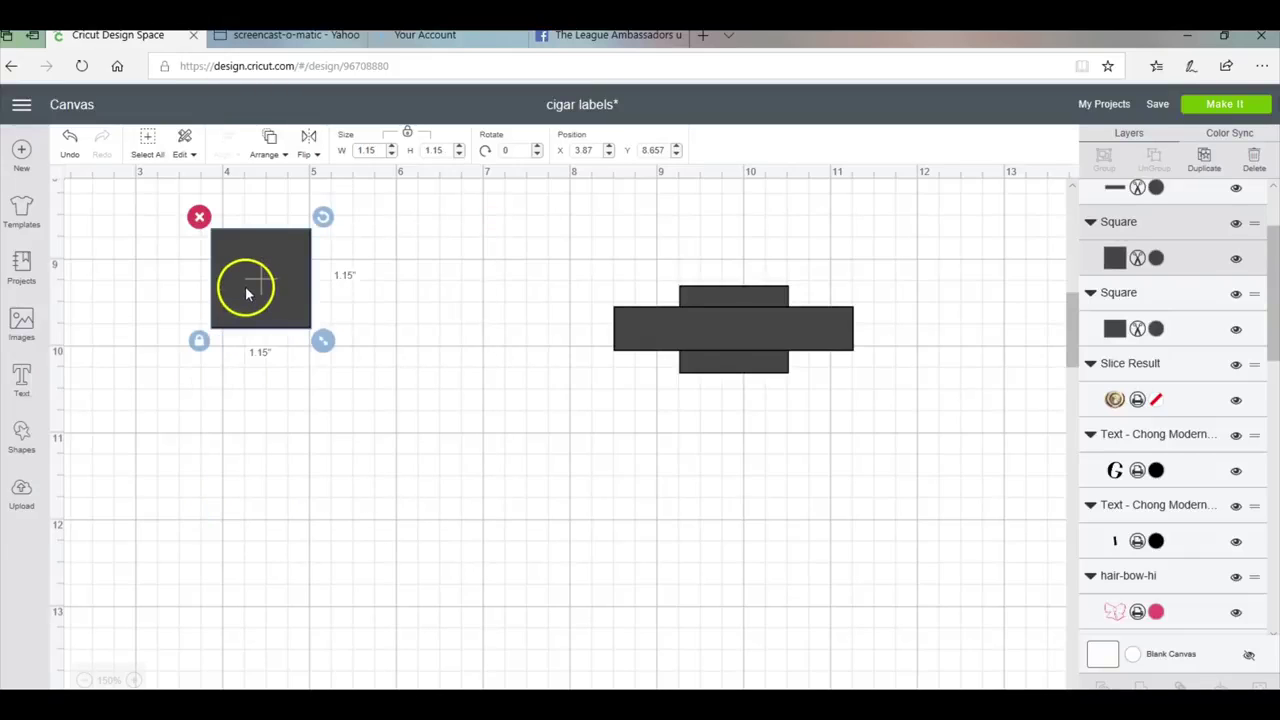
drag(250, 283, 700, 355)
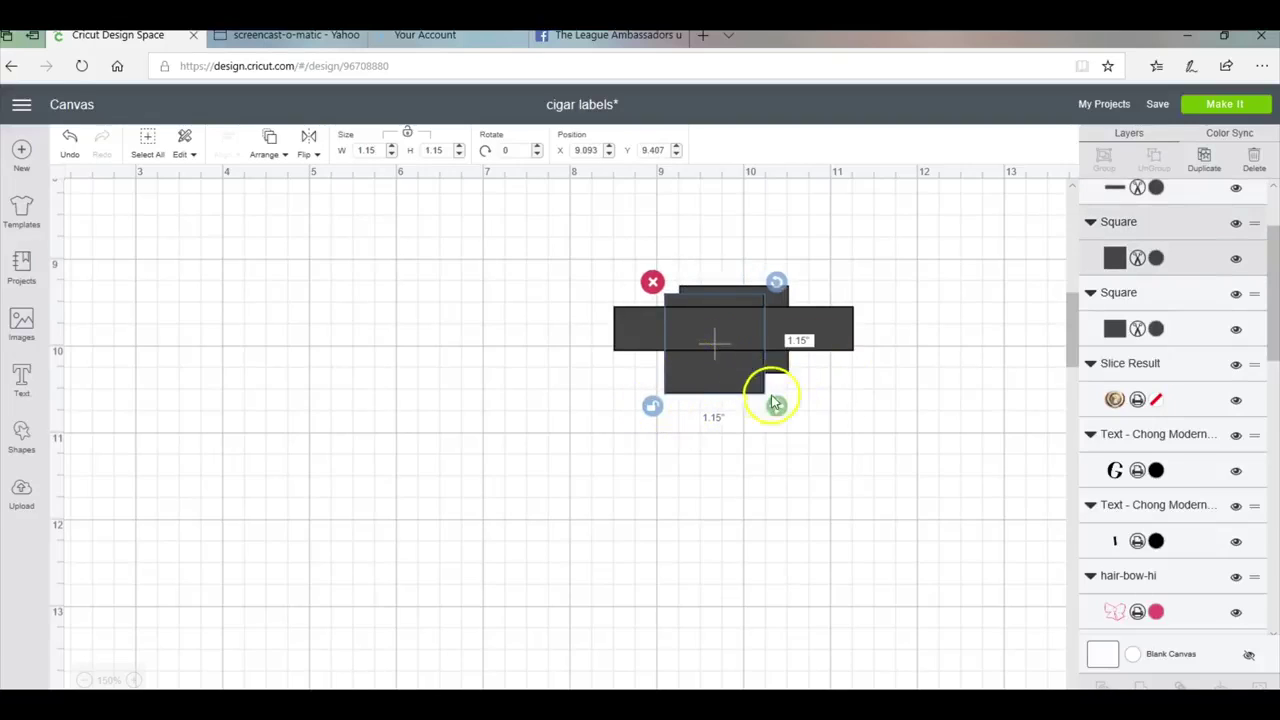
drag(781, 407, 813, 380)
click(799, 444)
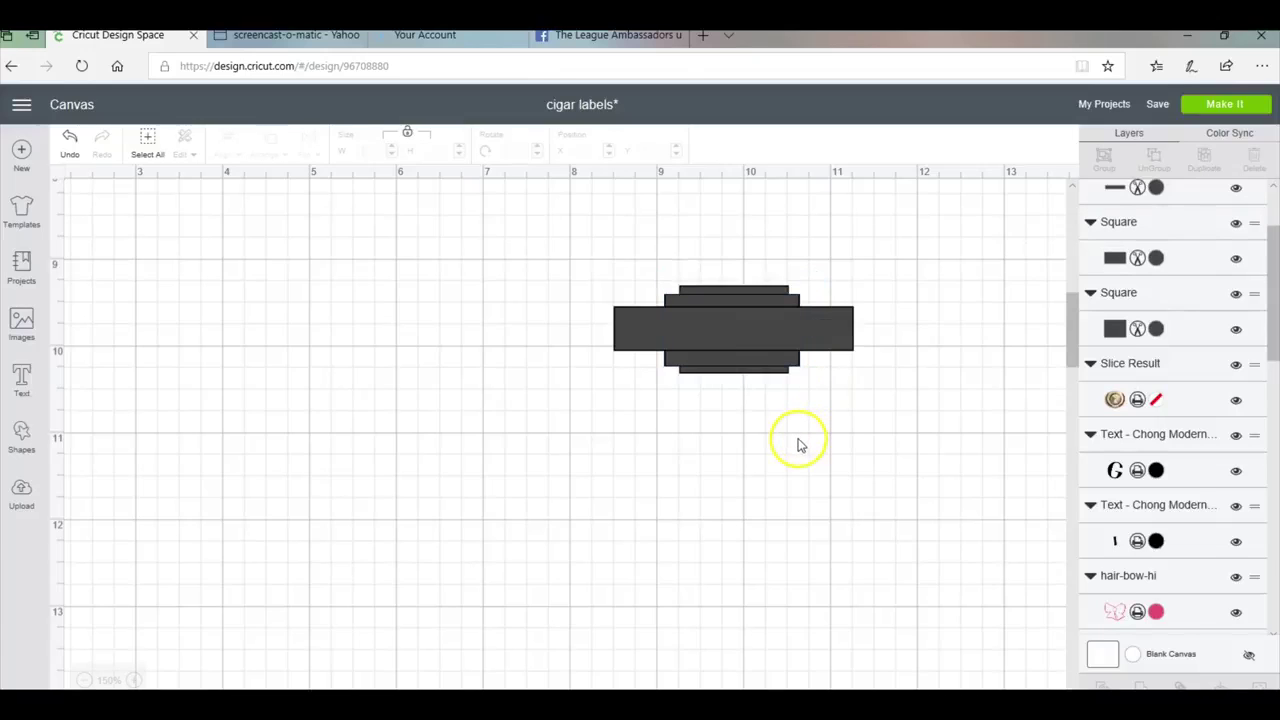
Select all the stacked band pieces and weld them into one stepped band.
click(808, 386)
click(751, 466)
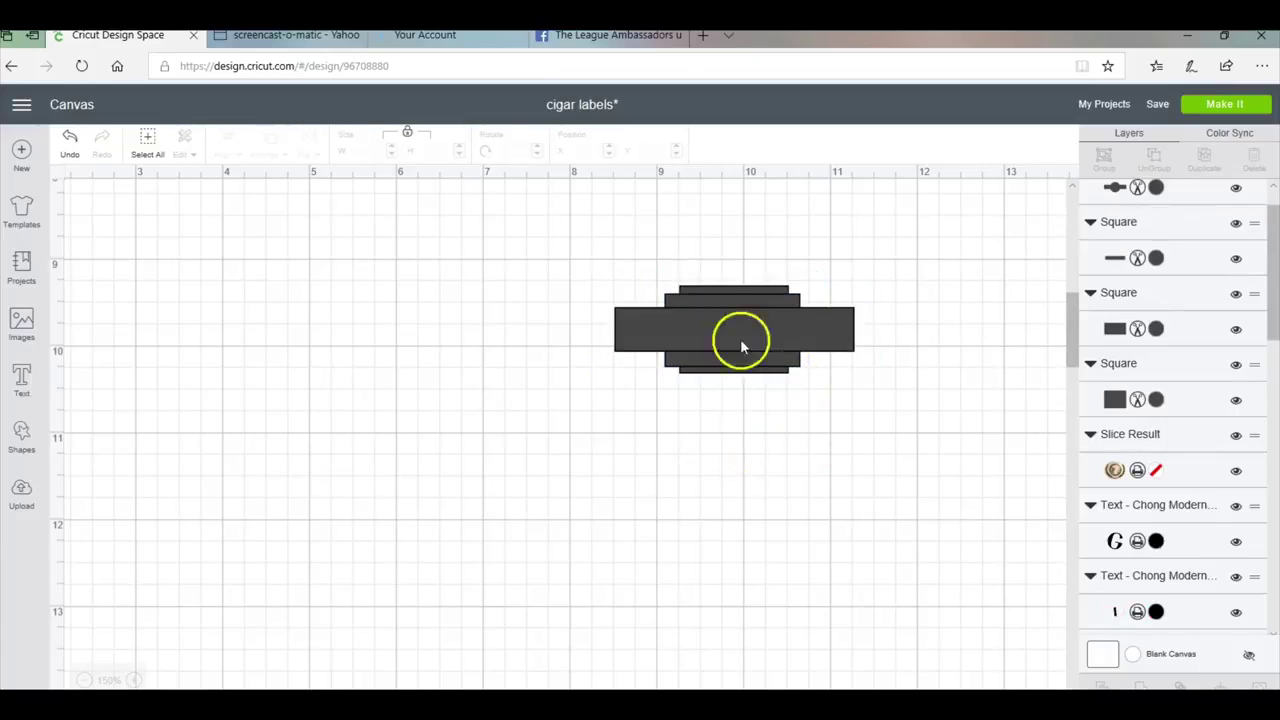
drag(752, 462, 730, 243)
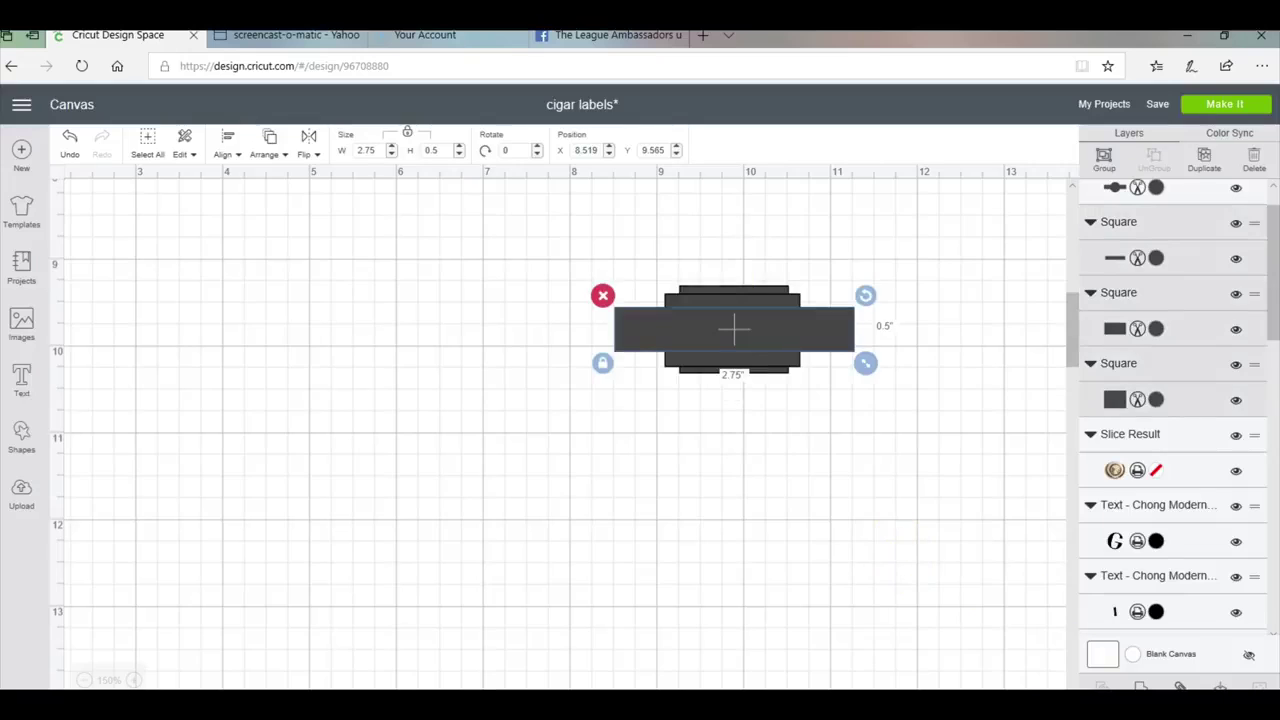
key(Delete)
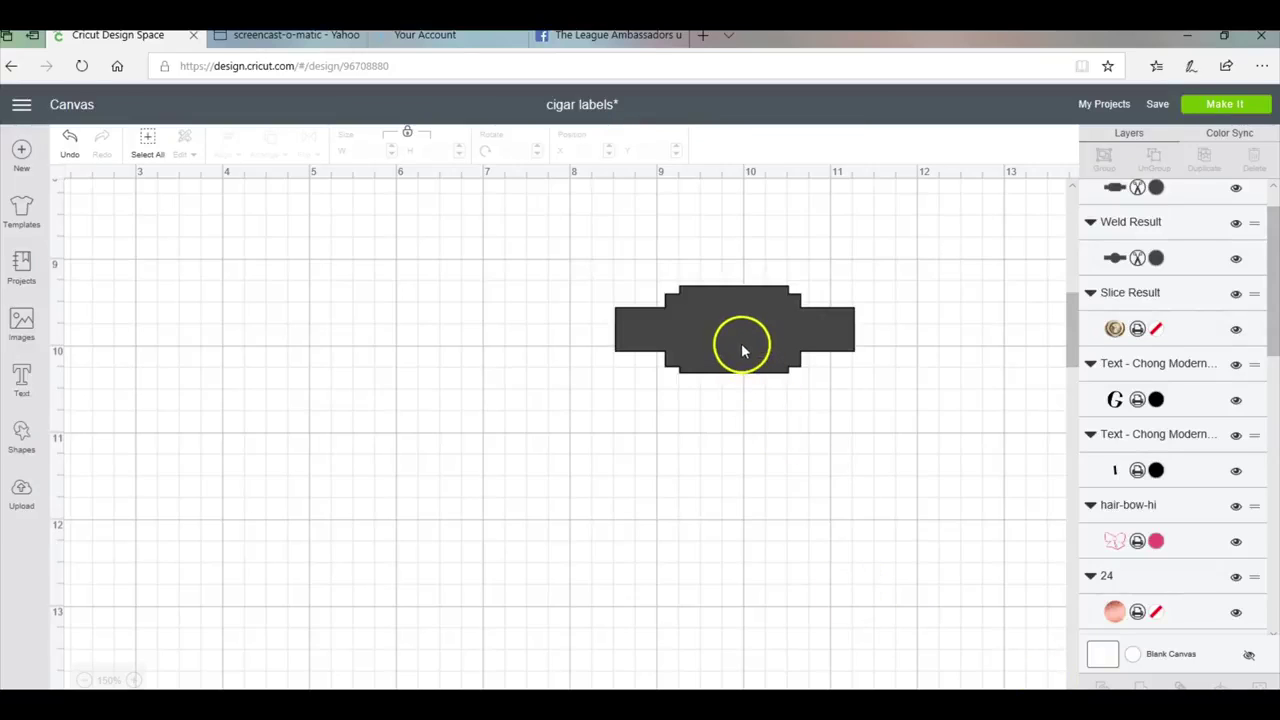
Move the stepped band beside the labels and fill it with the gold background pattern as a Print layer.
drag(742, 350, 737, 265)
scroll(720, 398, up, 3)
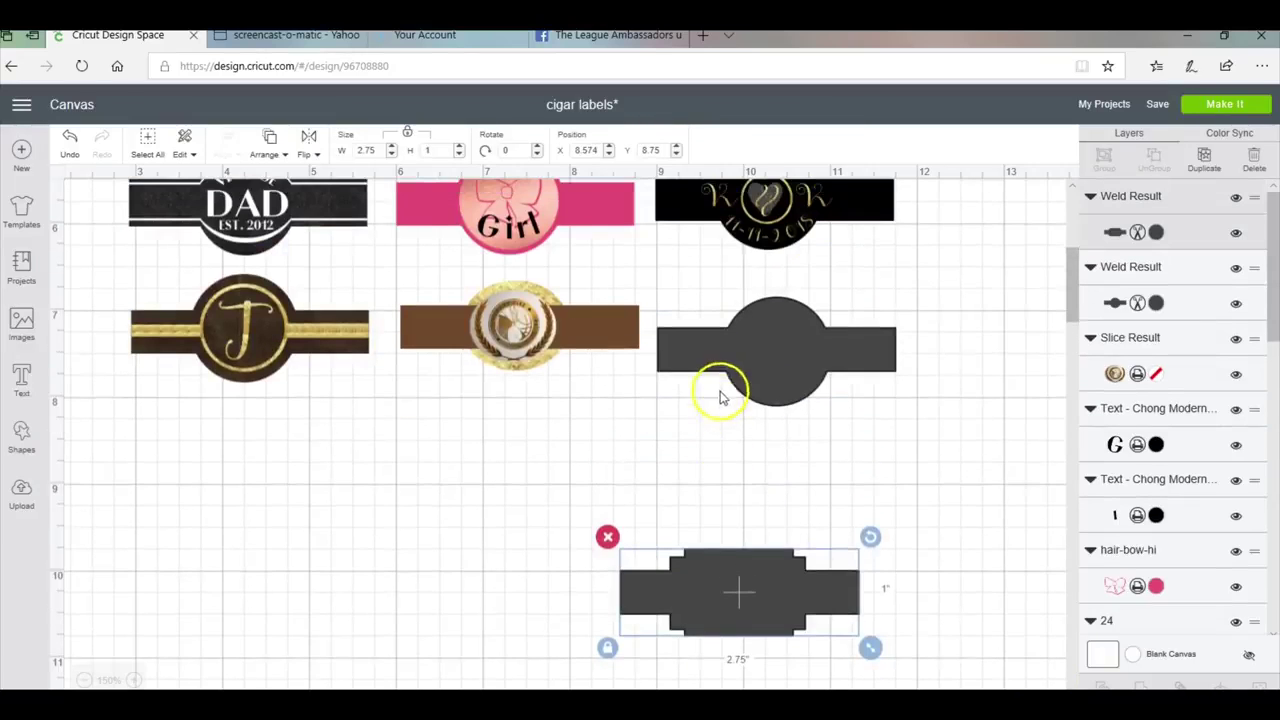
drag(788, 536, 826, 428)
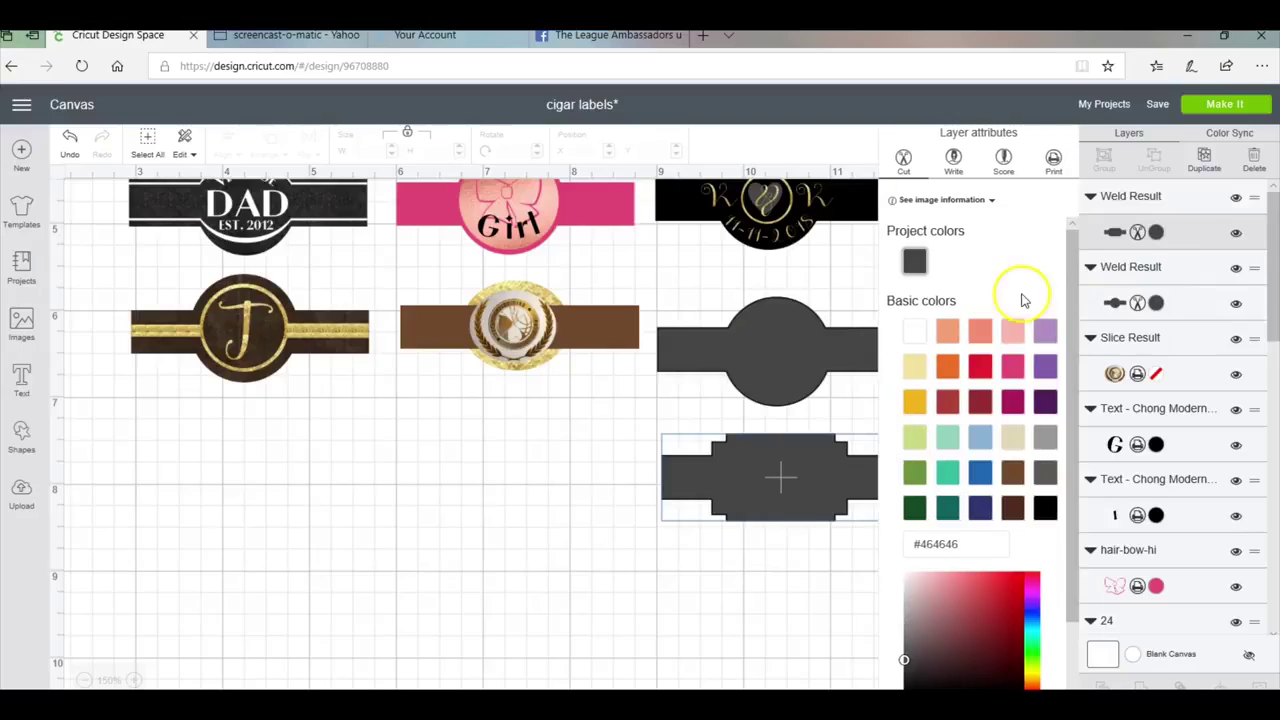
click(1053, 160)
click(1035, 188)
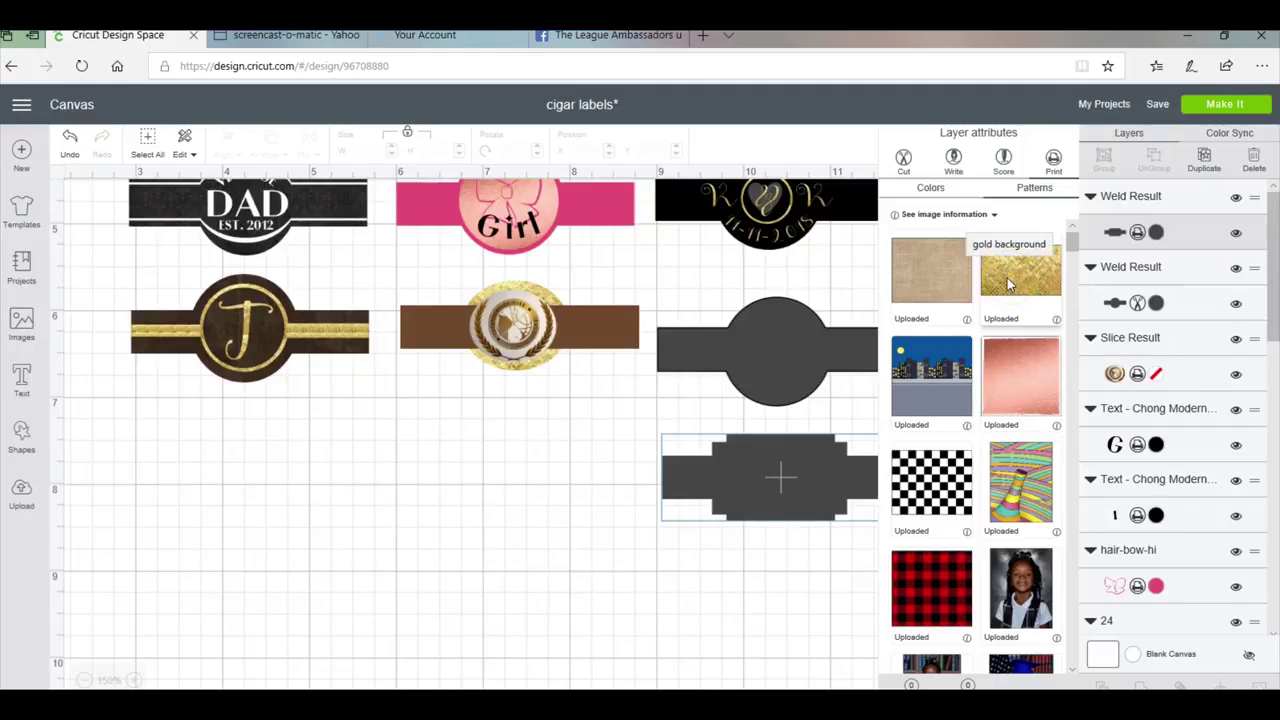
click(1007, 278)
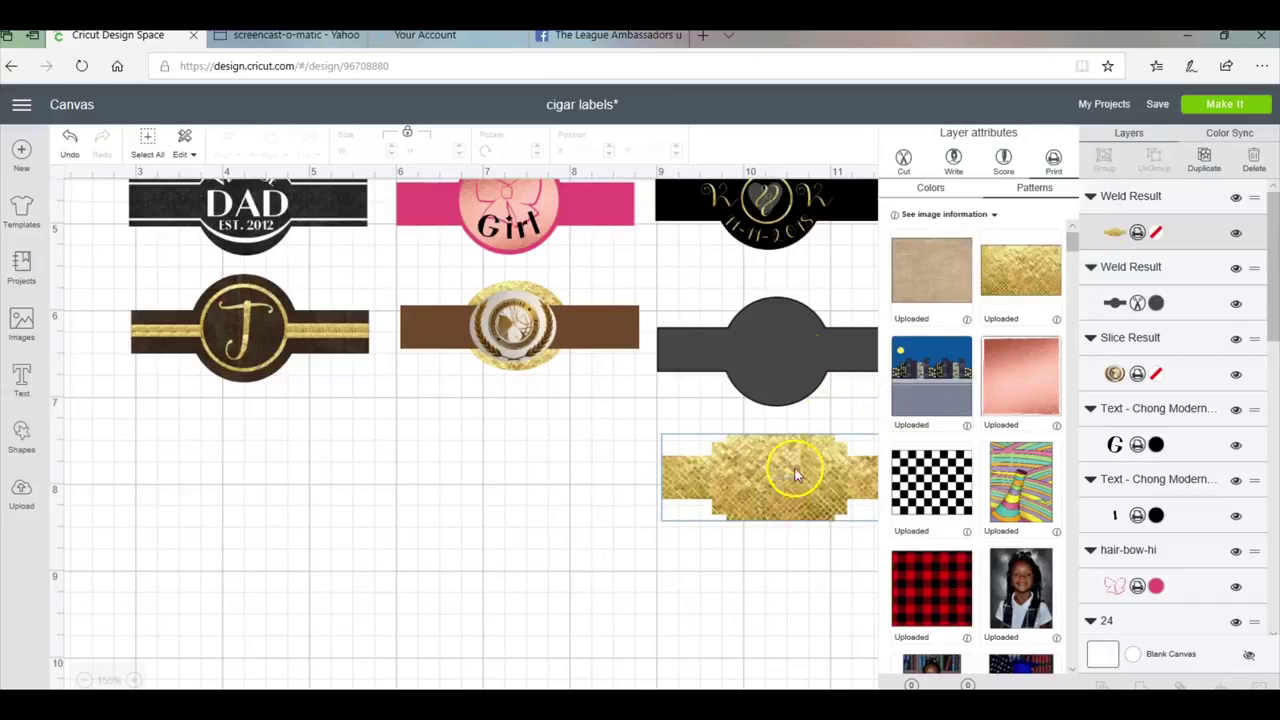
click(795, 382)
Select the grey circle band and browse its fill pattern options.
click(791, 371)
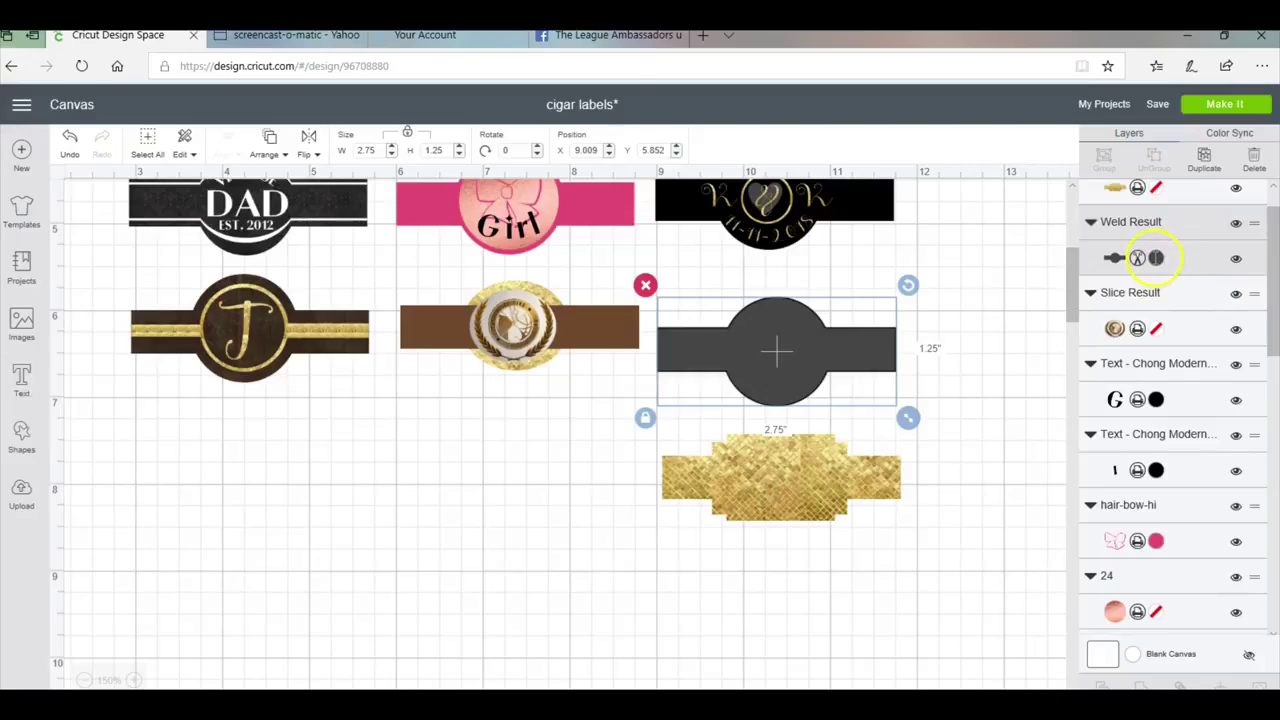
click(1157, 259)
click(1036, 188)
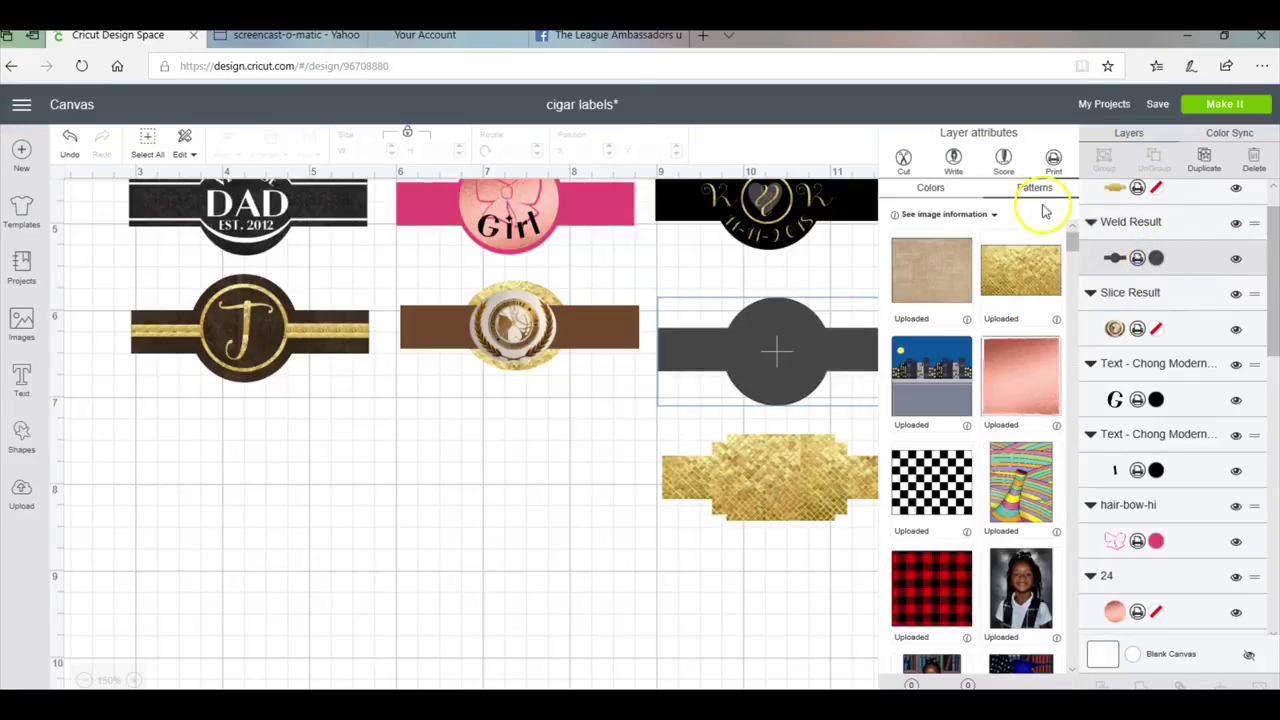
scroll(1020, 342, down, 10)
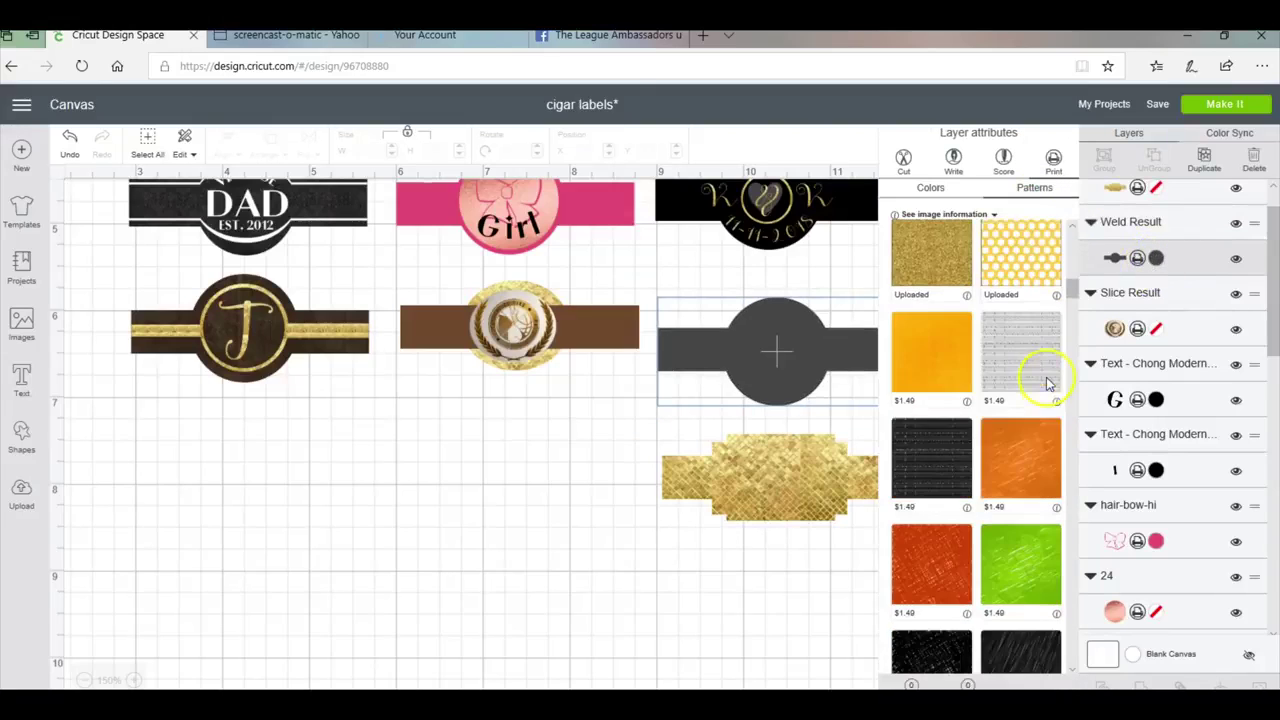
scroll(1050, 383, down, 10)
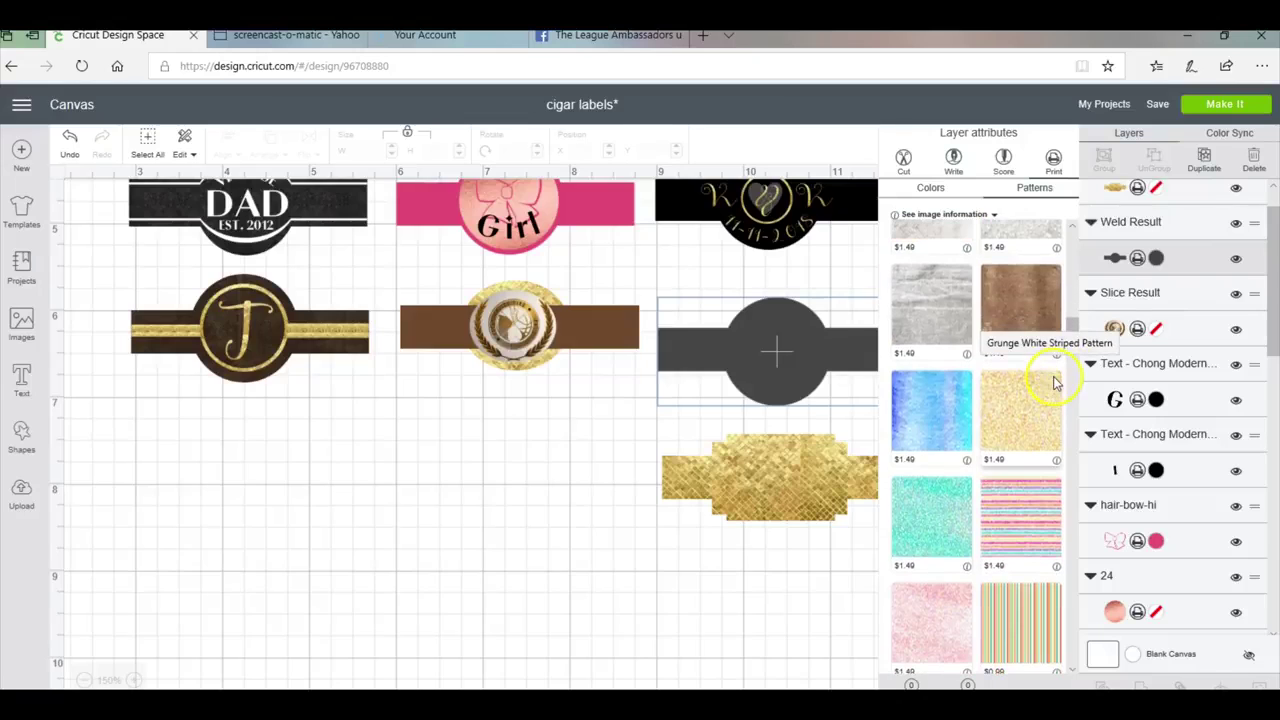
scroll(1061, 385, down, 3)
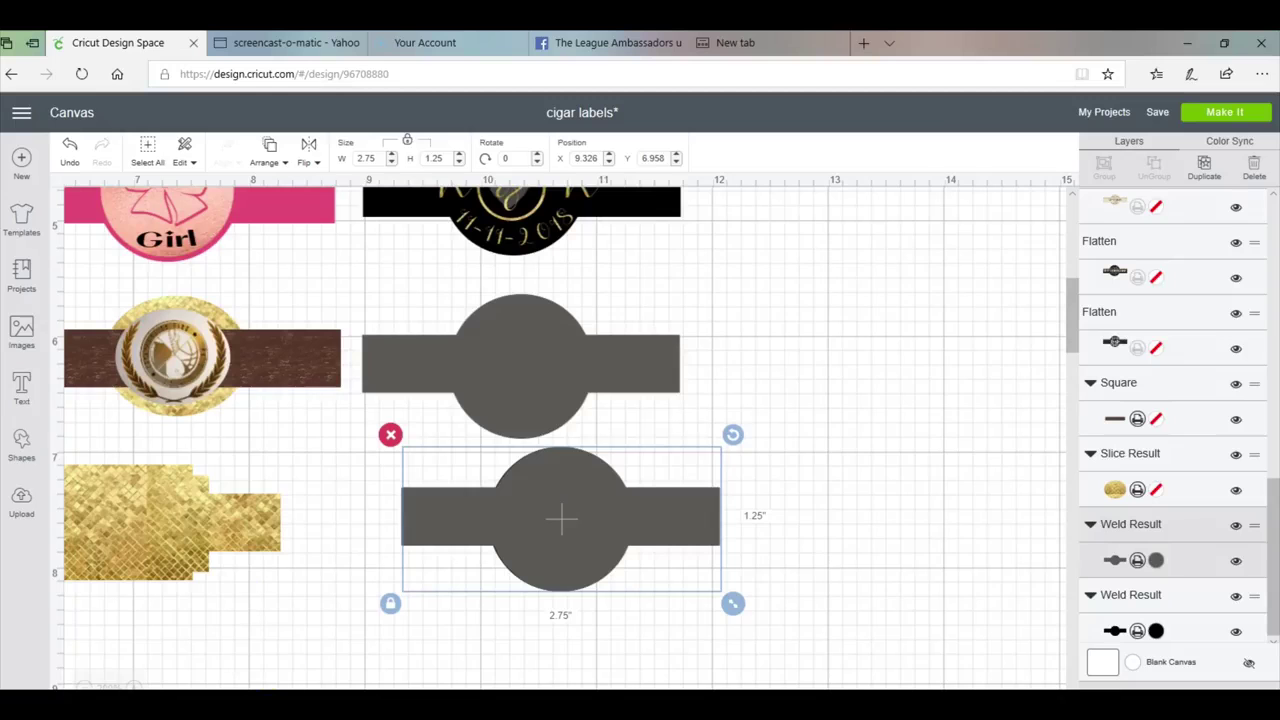
Shift the grey copy off the black duplicate and shrink it to leave an even outline border.
scroll(561, 517, up, 5)
scroll(320, 529, left, 5)
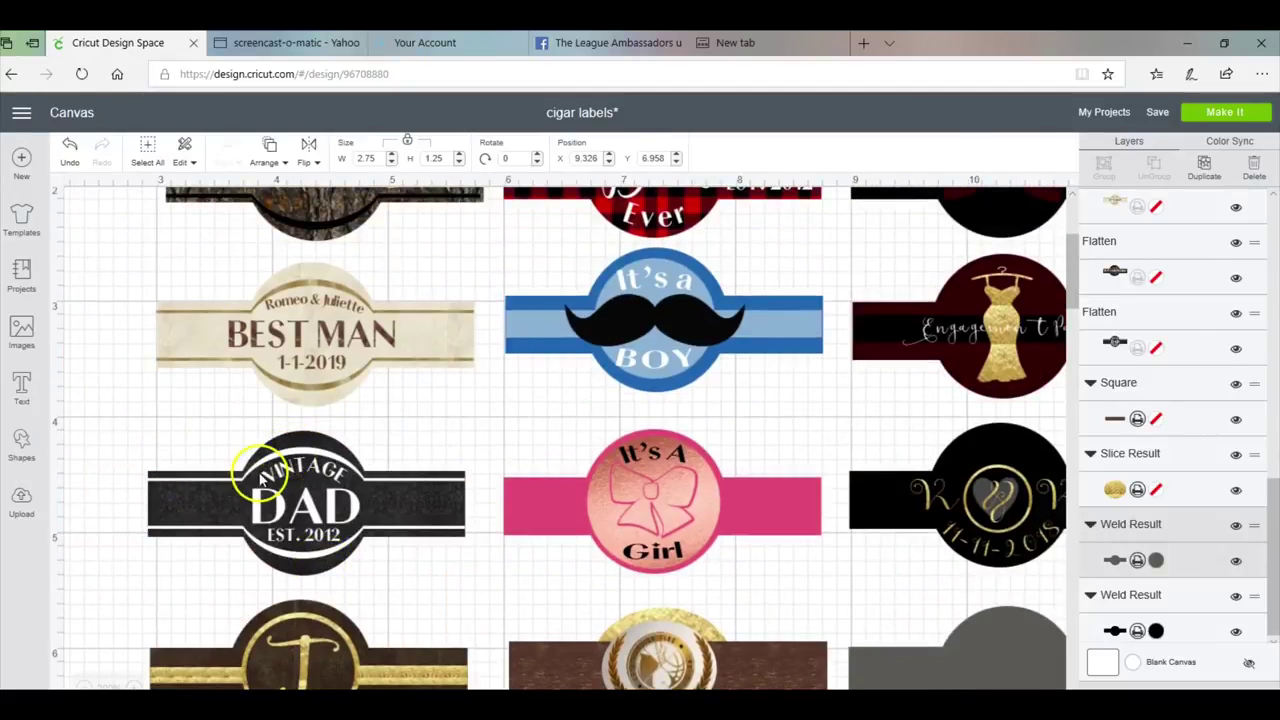
scroll(560, 435, right, 5)
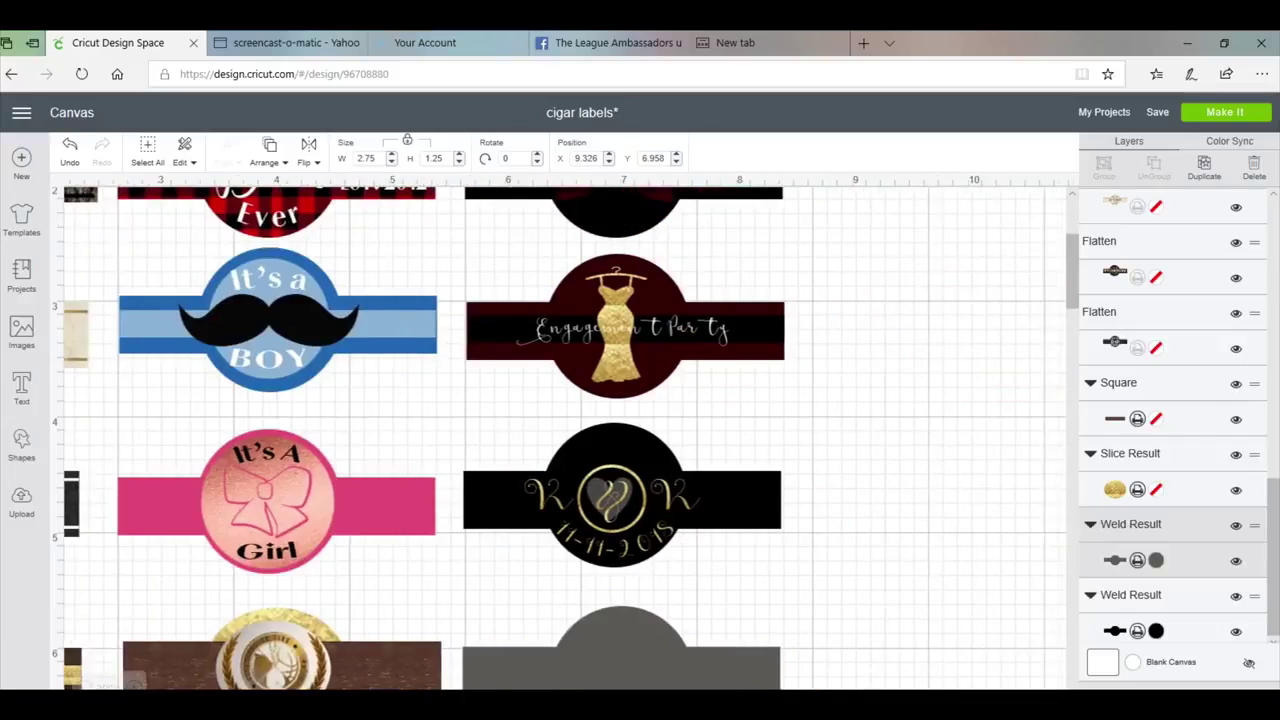
scroll(537, 571, down, 3)
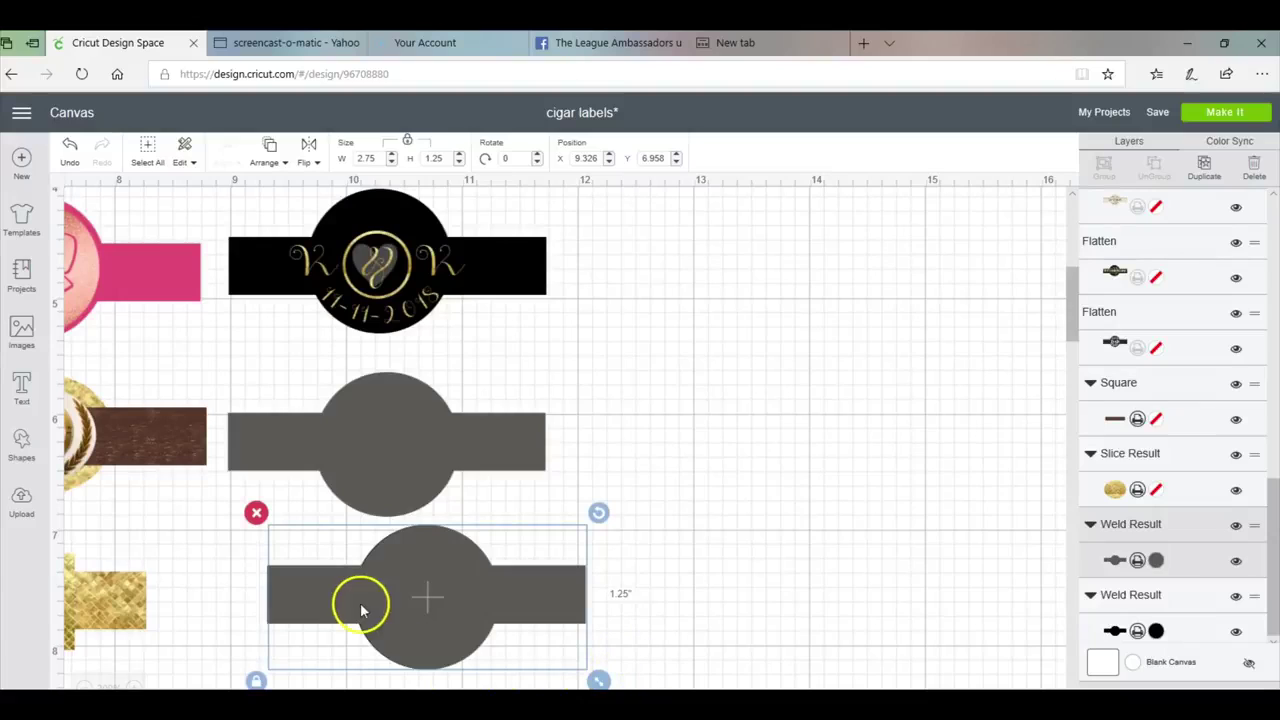
drag(408, 606, 409, 624)
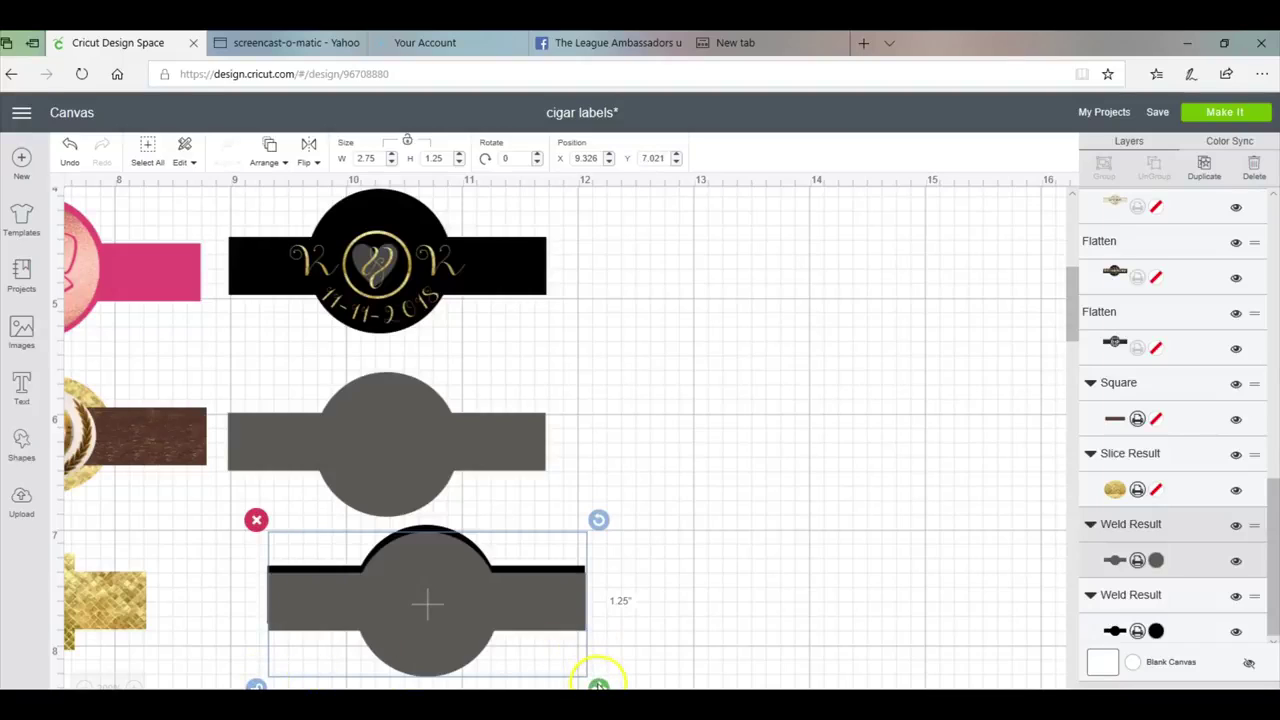
drag(598, 686, 595, 667)
drag(462, 606, 461, 613)
drag(594, 669, 596, 672)
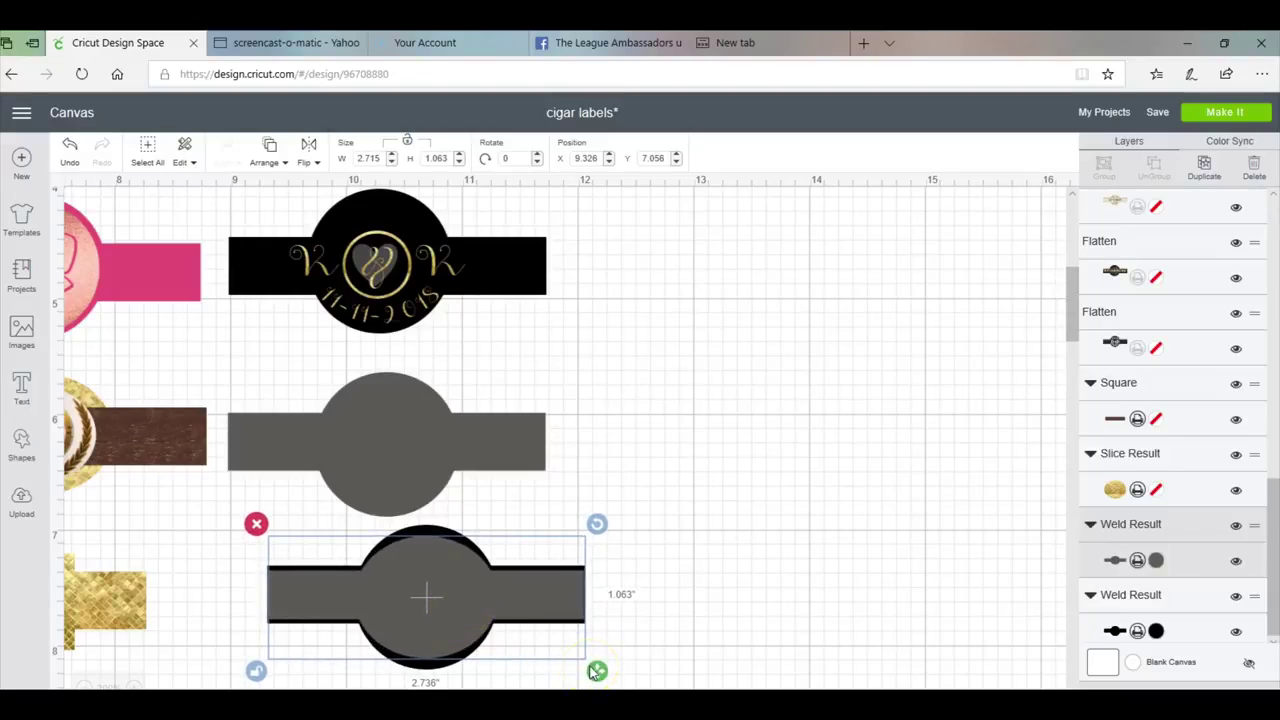
Slice the grey band against the black copy and select the leftover grey piece.
click(650, 627)
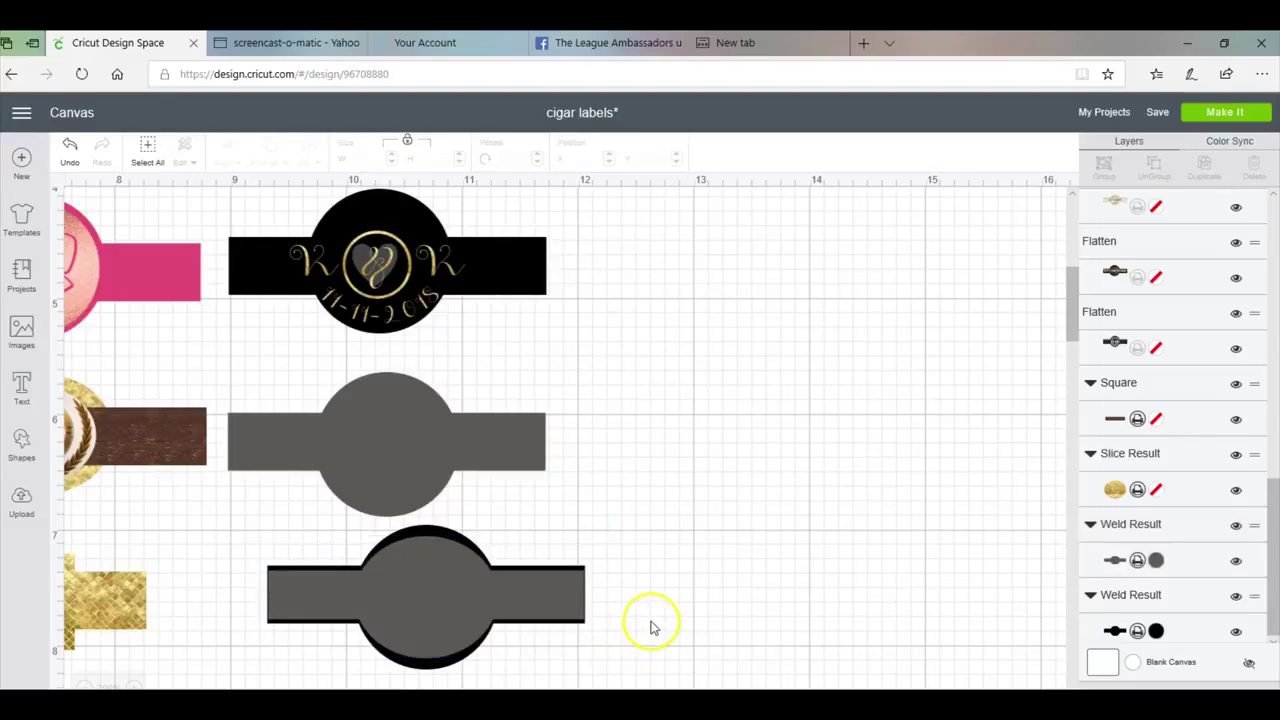
click(472, 609)
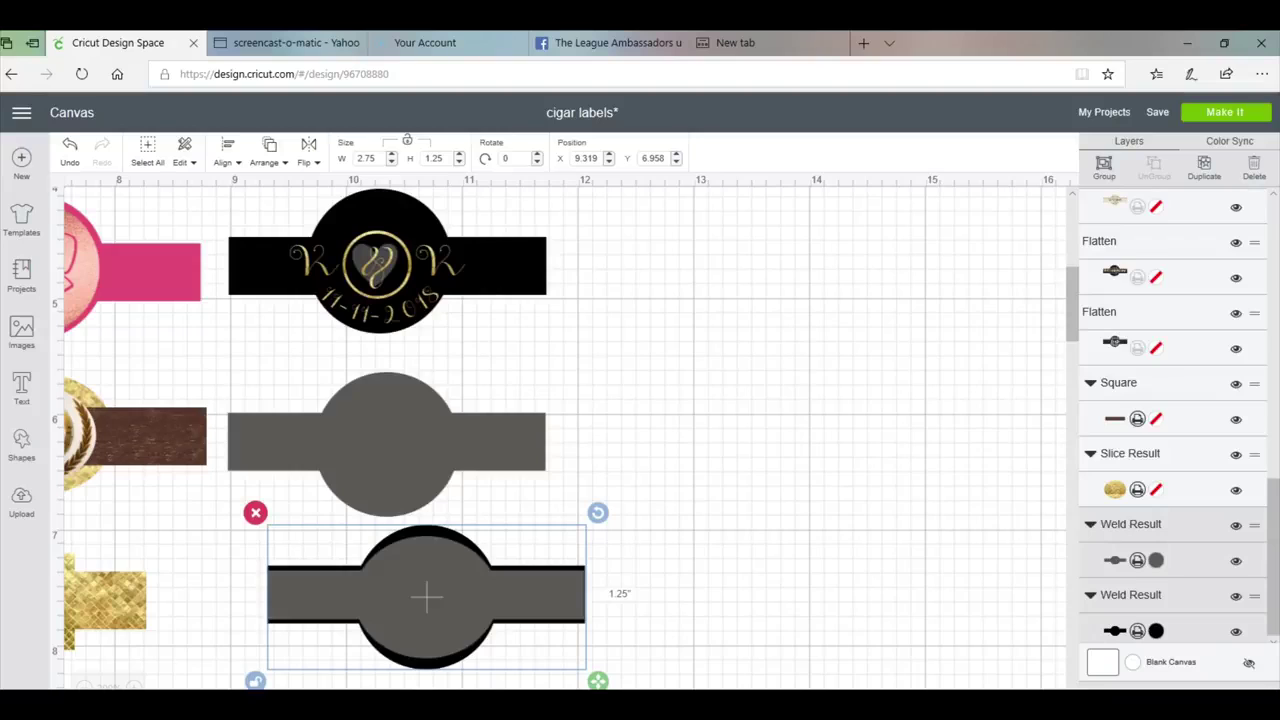
key(Delete)
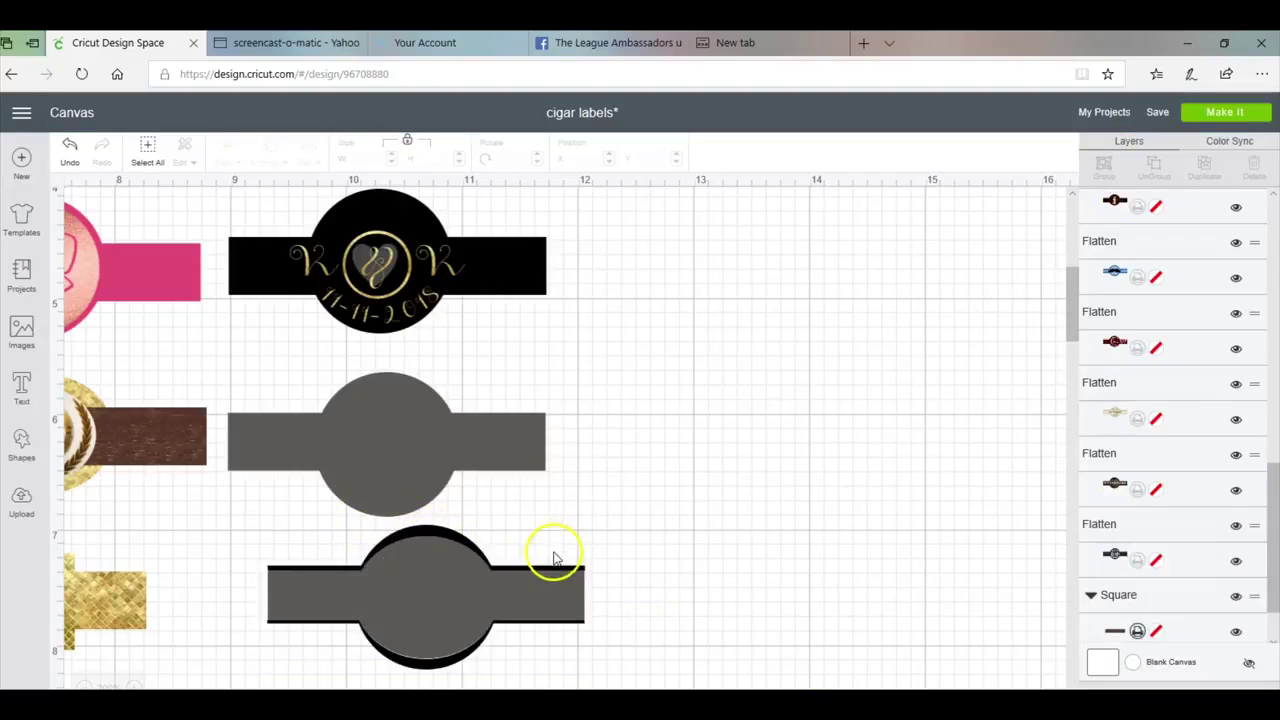
click(466, 586)
Move the slice leftovers right, lay the black outline over the middle grey label, and open its colour options.
drag(491, 523, 790, 530)
drag(463, 606, 843, 466)
drag(357, 543, 326, 410)
click(440, 515)
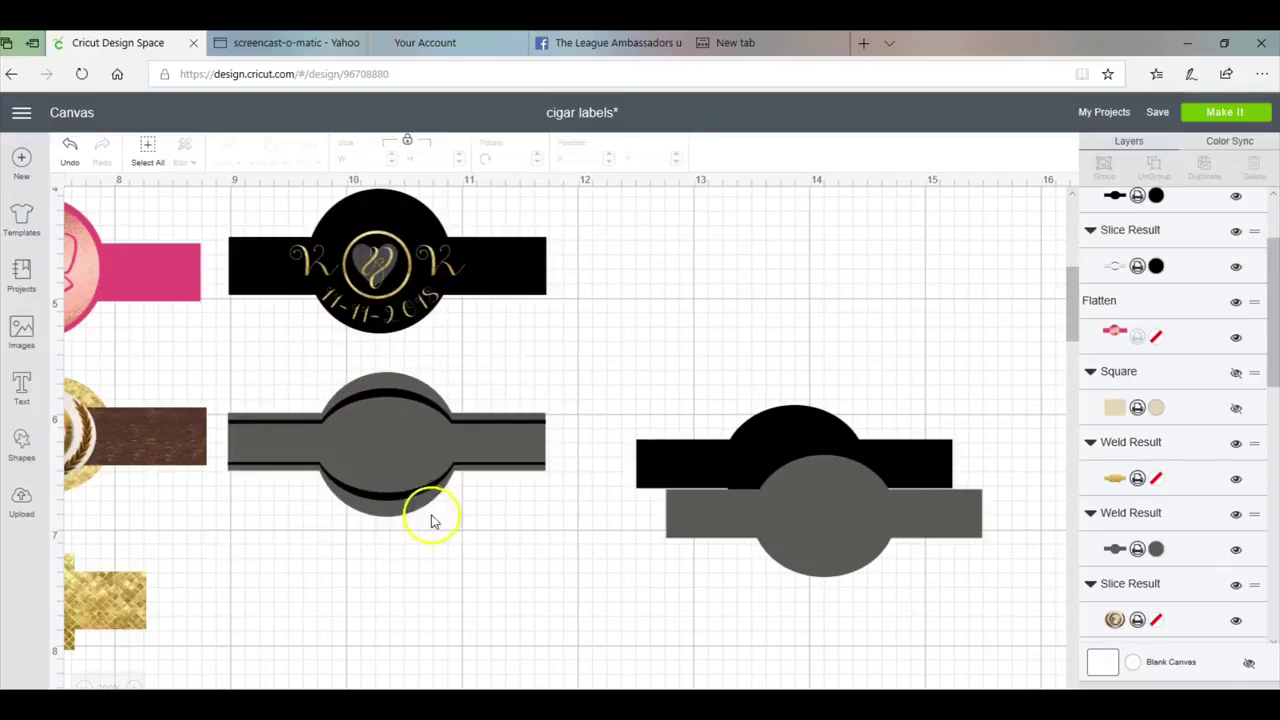
click(383, 434)
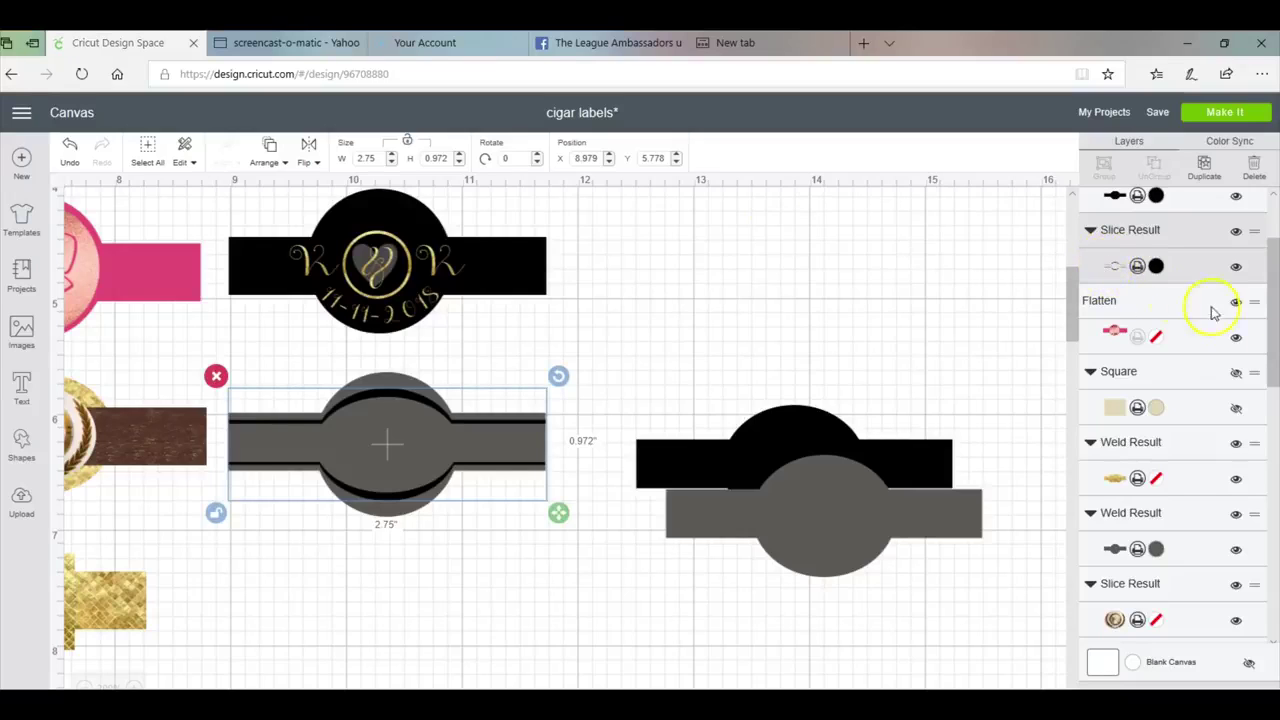
click(1155, 265)
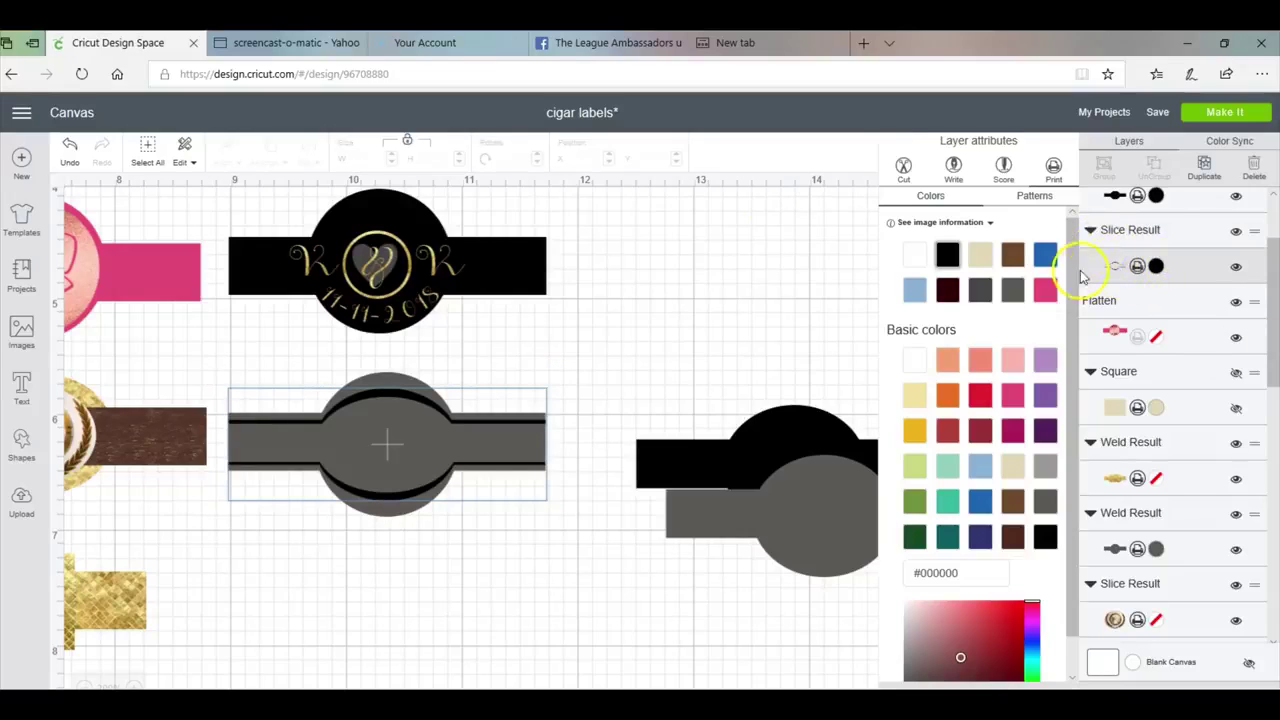